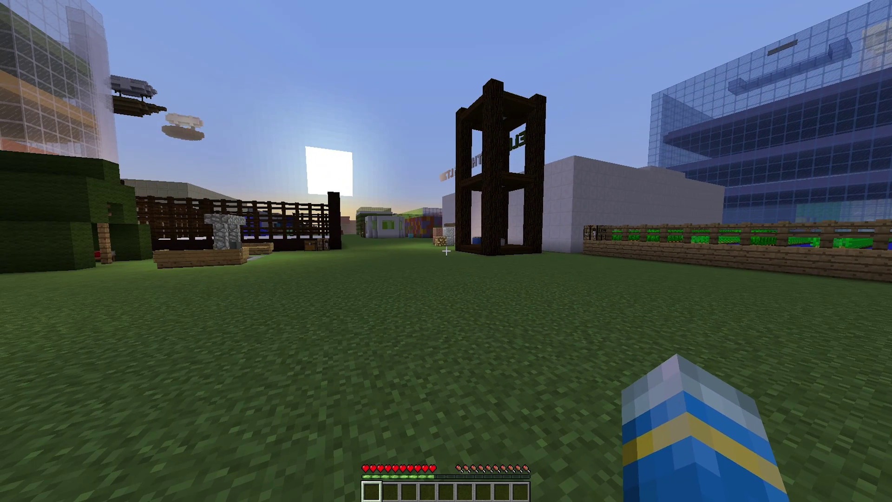
Review the AdvancedBan command list and recent punishment messages in the chat history
key("t")
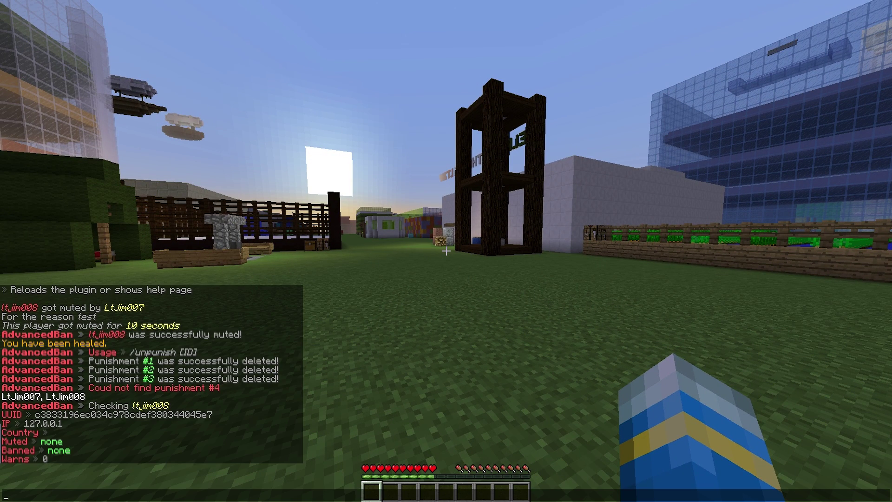
scroll(151, 374, "up", 3)
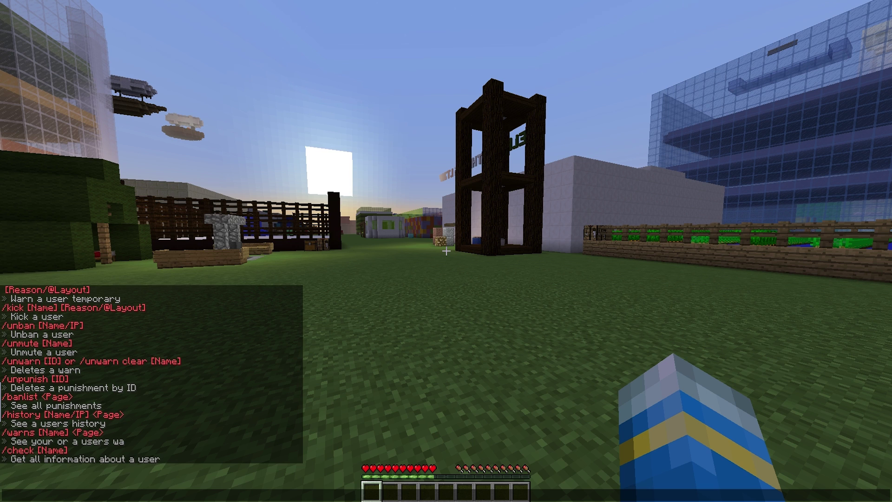
scroll(152, 374, "up", 5)
scroll(152, 374, "down", 3)
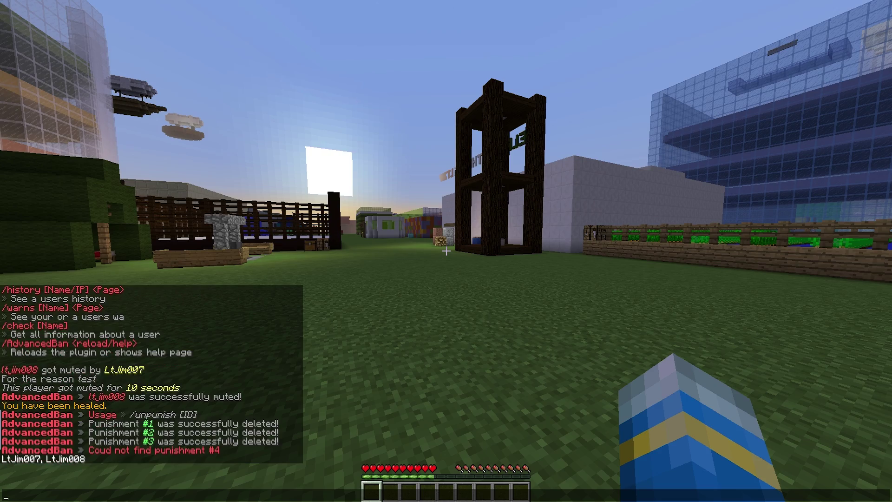
key("Escape")
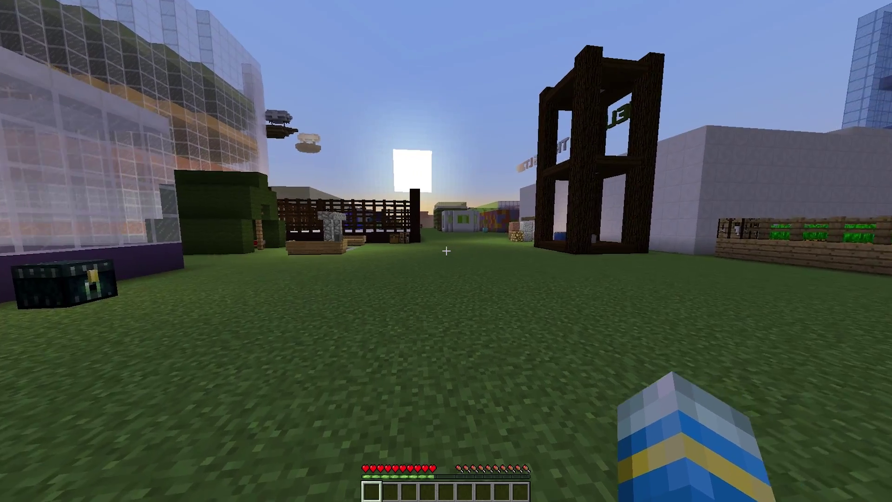
key("w")
key("w")
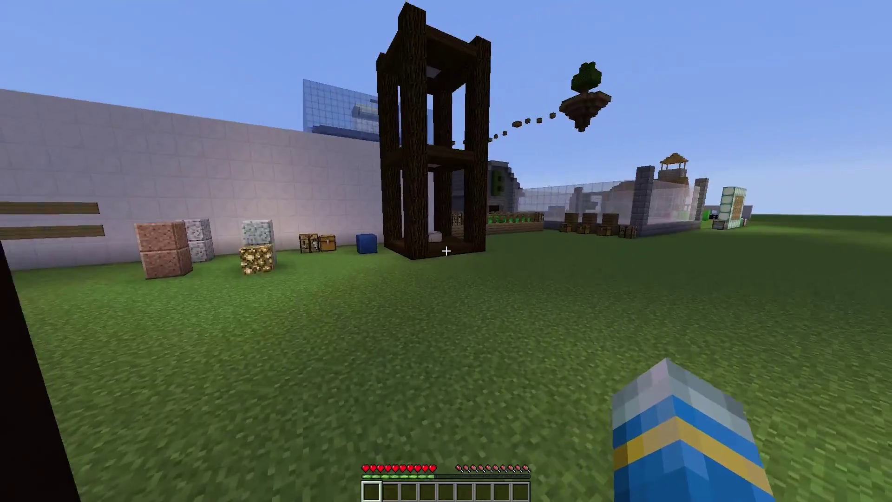
key("w")
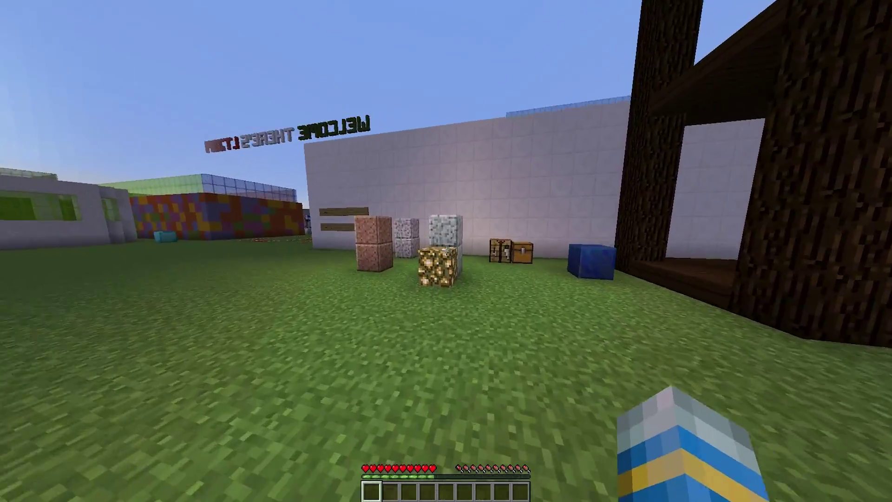
key("w")
key("w")
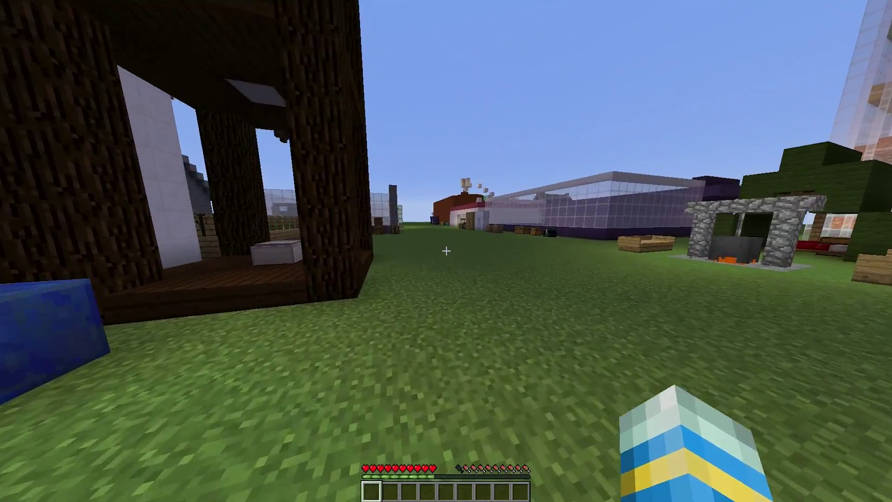
key("w")
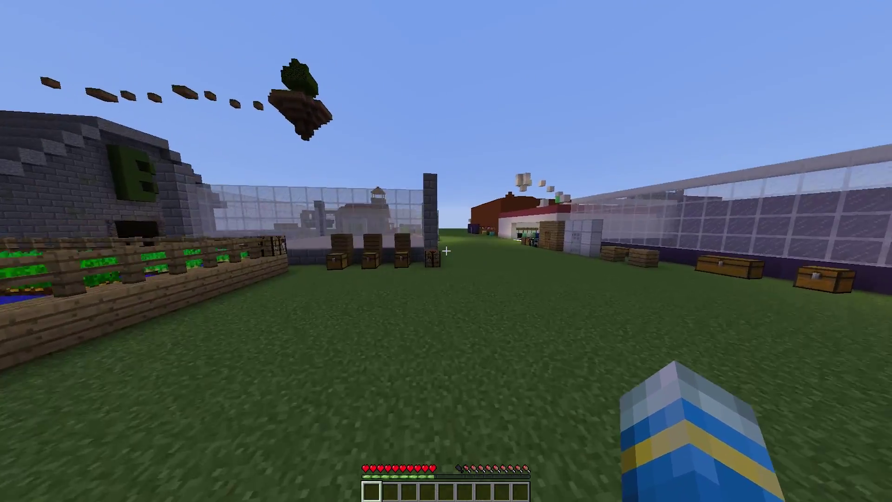
key("w")
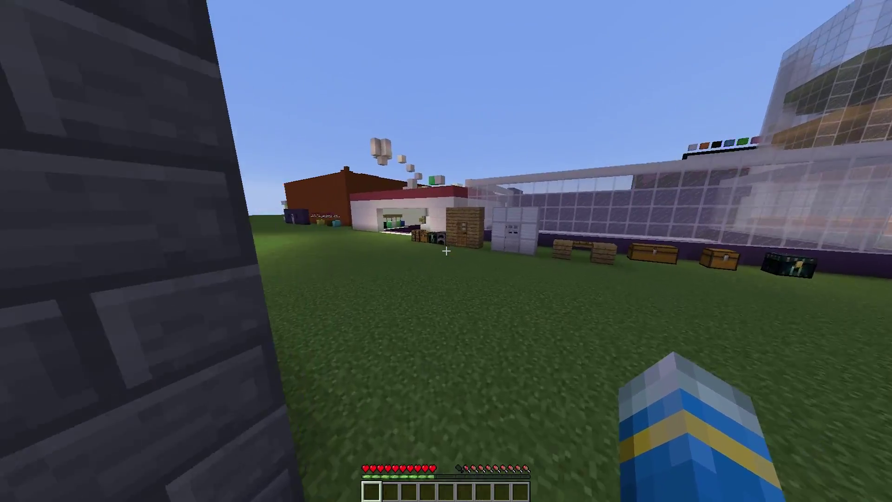
key("w")
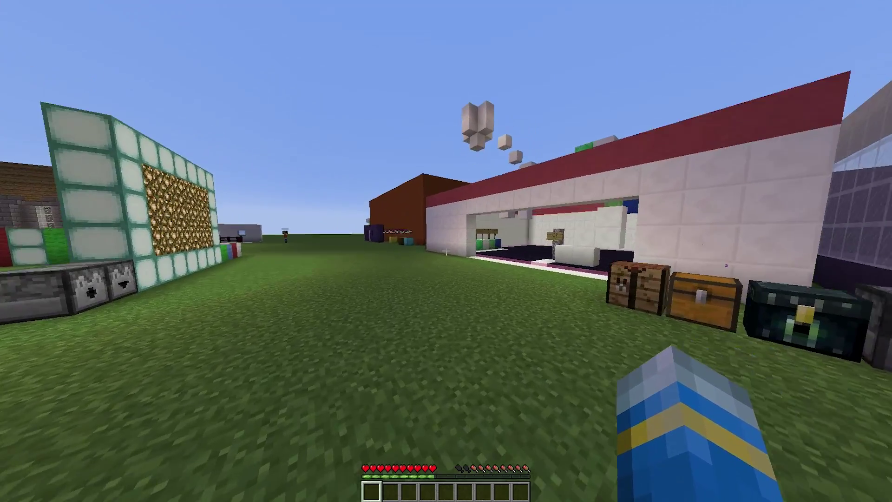
Switch to creative mode and display the AdvancedBan command list with /advancedban help
key("slash")
type("help")
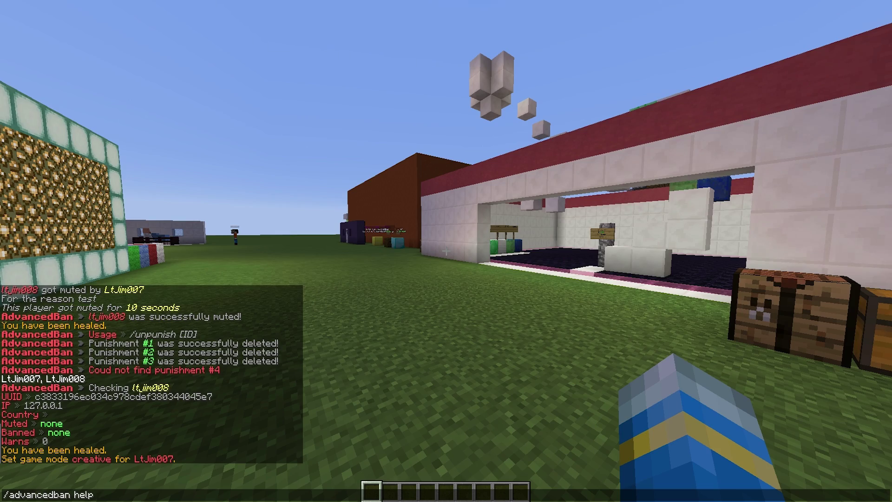
key("Return")
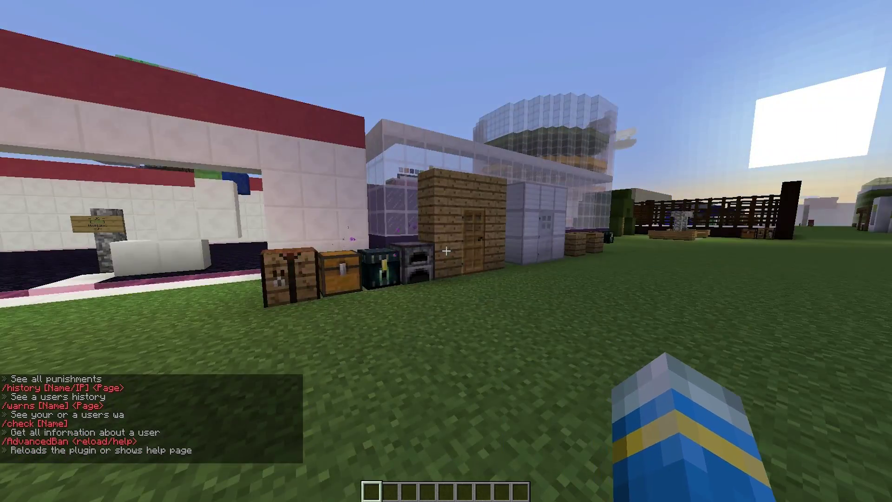
Look up the AdvancedBan information on the player whose name ends in 008 using /check
key("w")
key("t")
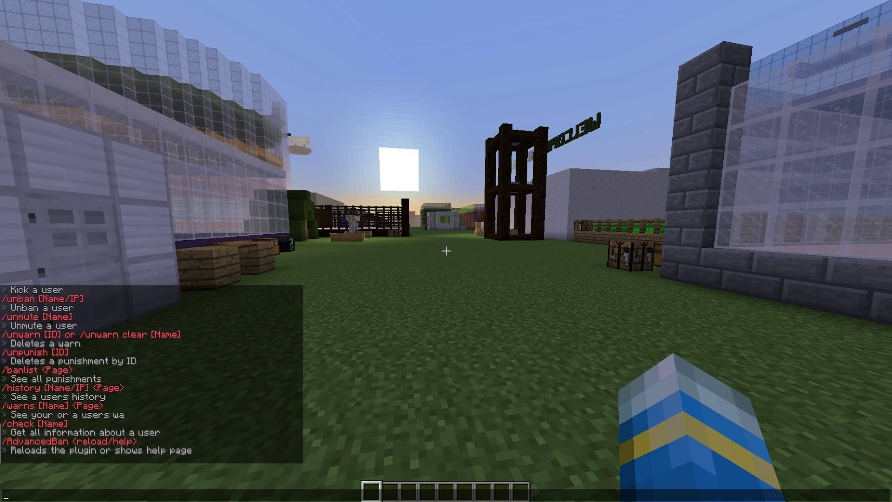
type("/check LtJim00")
key("Tab")
type("8")
key("Return")
key("w")
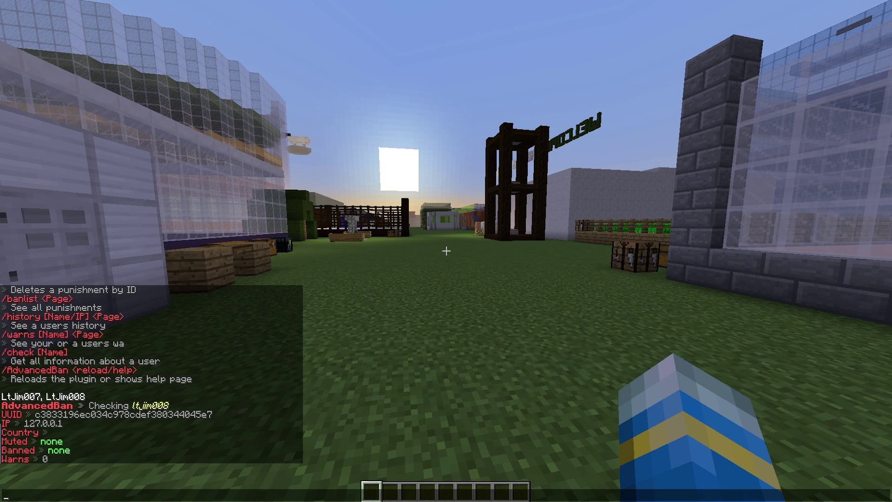
key("Escape")
key("w")
Find the warn syntax in the help list and warn the player ending in 008 with /warn for the reason "test"
key("t")
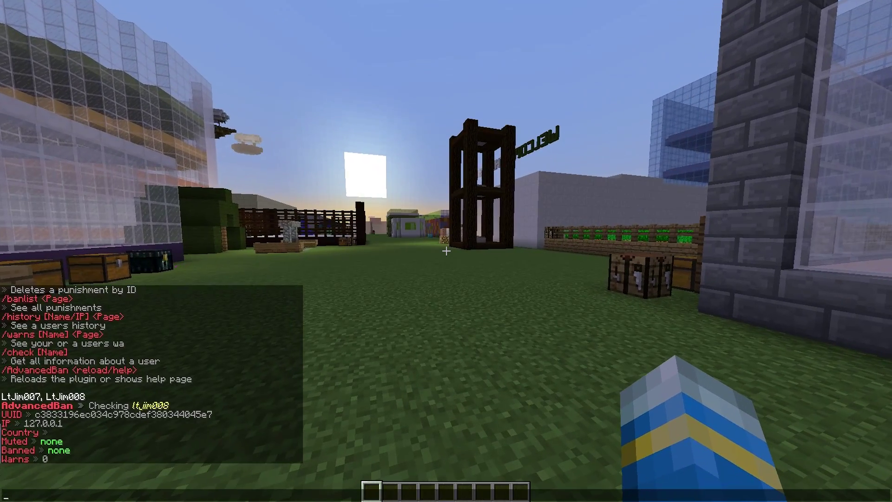
scroll(446, 251, "up", 1)
scroll(151, 372, "up", 2)
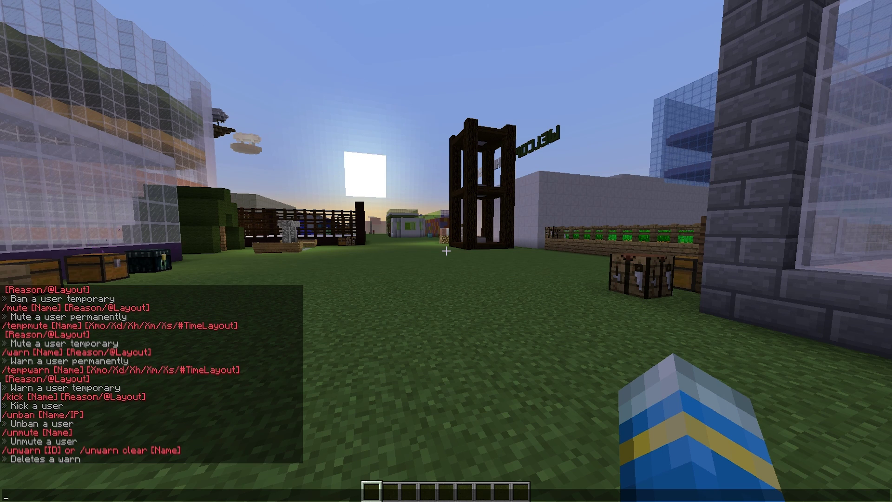
type("/warn LtJim007")
scroll(151, 372, "up", 1)
key("BackSpace")
type("8")
scroll(151, 372, "up", 1)
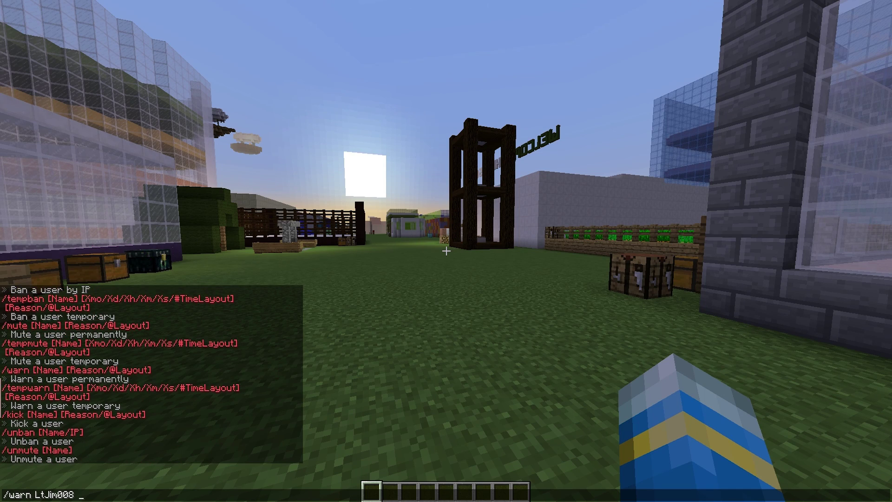
type("test")
key("Return")
key("w")
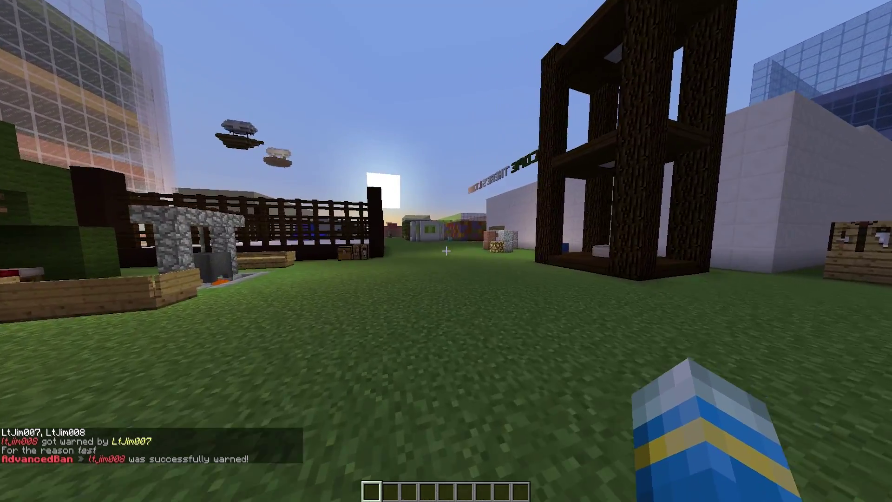
Issue the same "test" warning to the player ending in 008 two more times
key("t")
key("Up")
type("2")
key("Return")
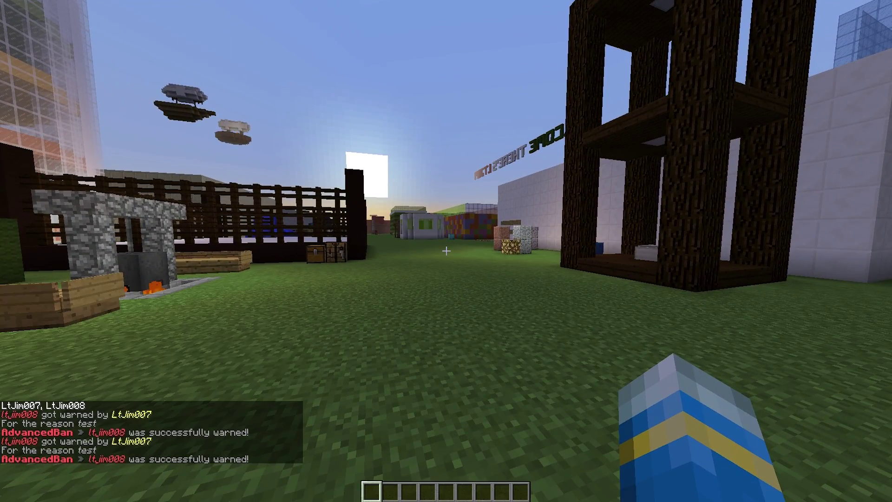
key("t")
key("Up")
key("Return")
key("w")
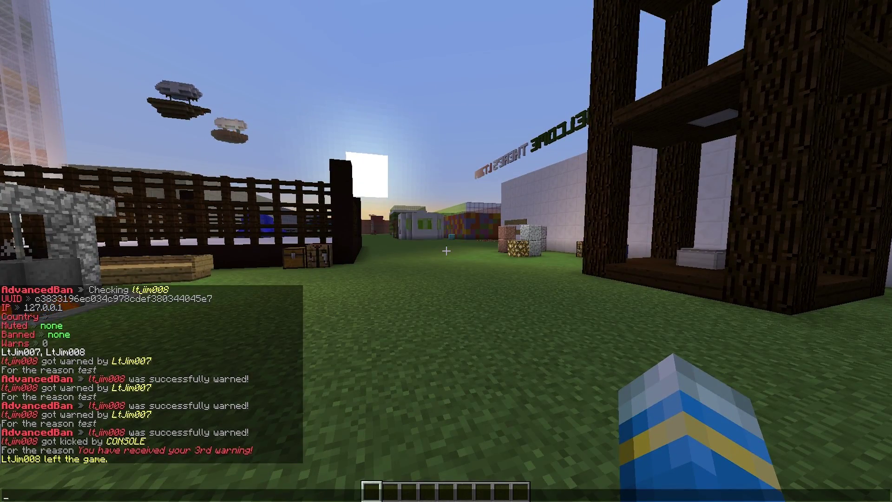
key("Escape")
key("w")
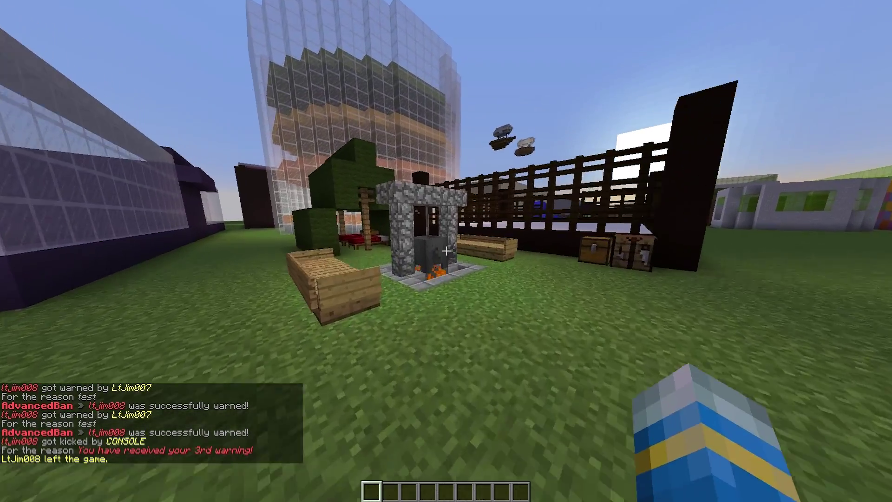
key("w")
Display the AdvancedBan help list again and look through its commands
key("t")
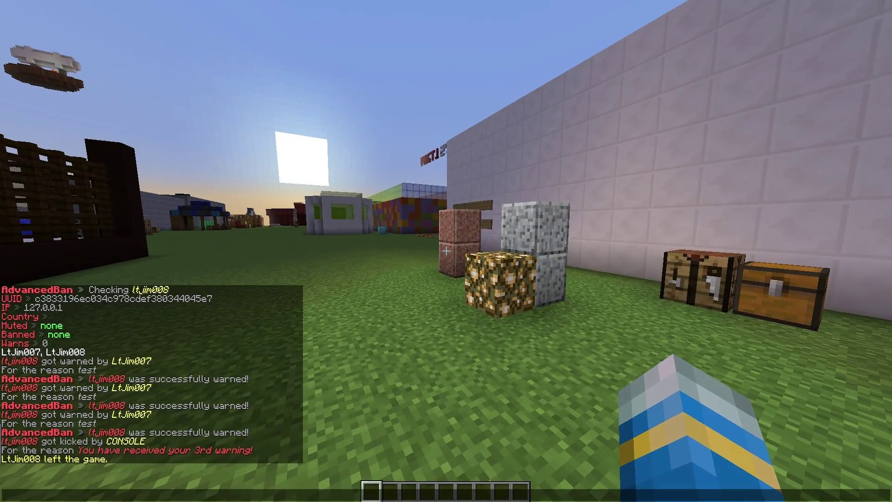
scroll(152, 372, "up", 5)
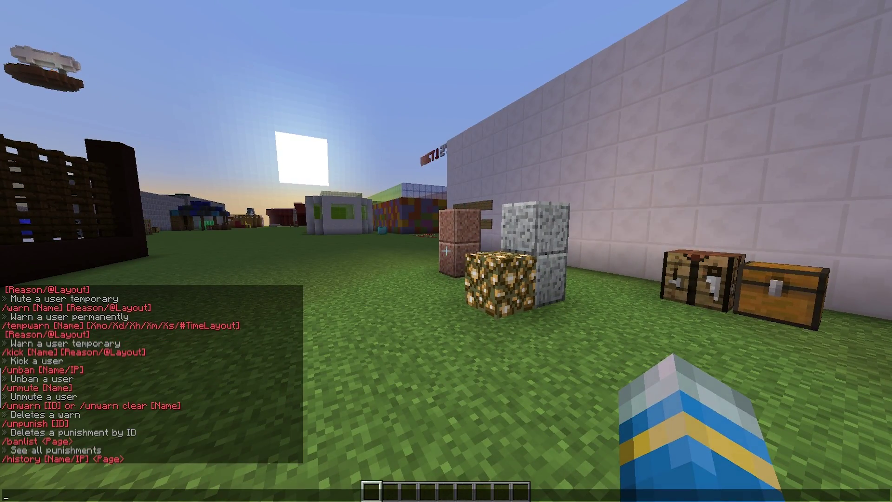
scroll(151, 371, "down", 7)
key("Up")
key("Up")
key("Up")
key("Up")
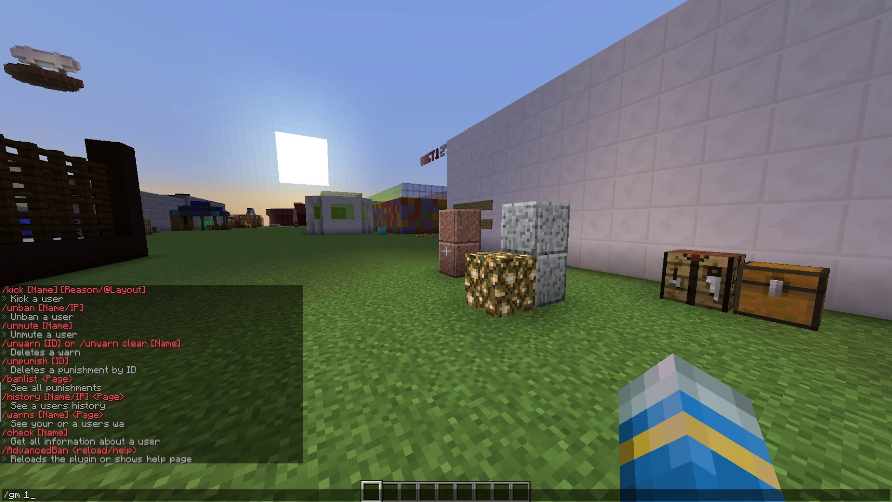
key("Return")
Run /check again on the warned player to view the updated punishment record
key("t")
key("Up")
key("Up")
key("Return")
key("w")
key("t")
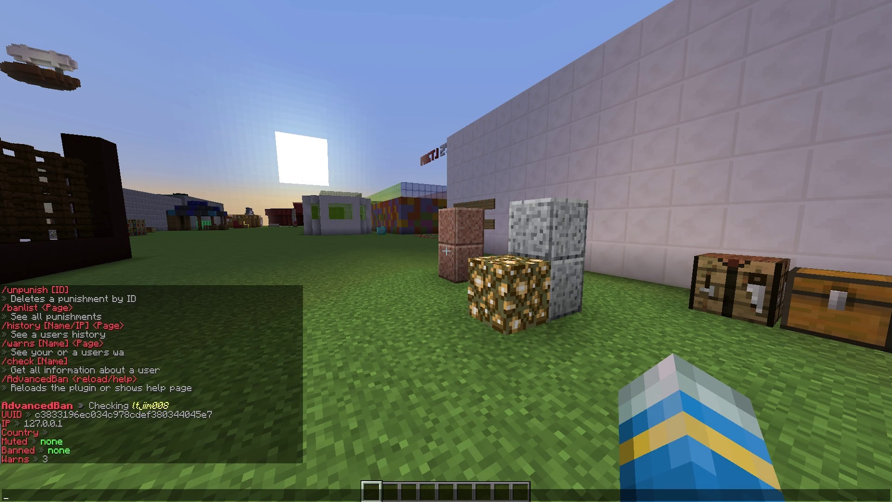
key("Escape")
Delete punishments 1, 2 and 3 by ID with /unpunish
key("w")
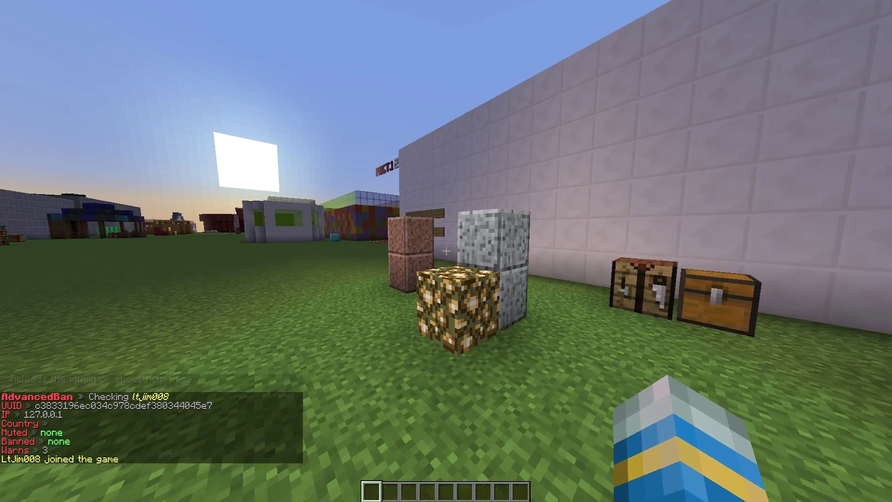
key("space")
key("t")
scroll(151, 374, "up", 10)
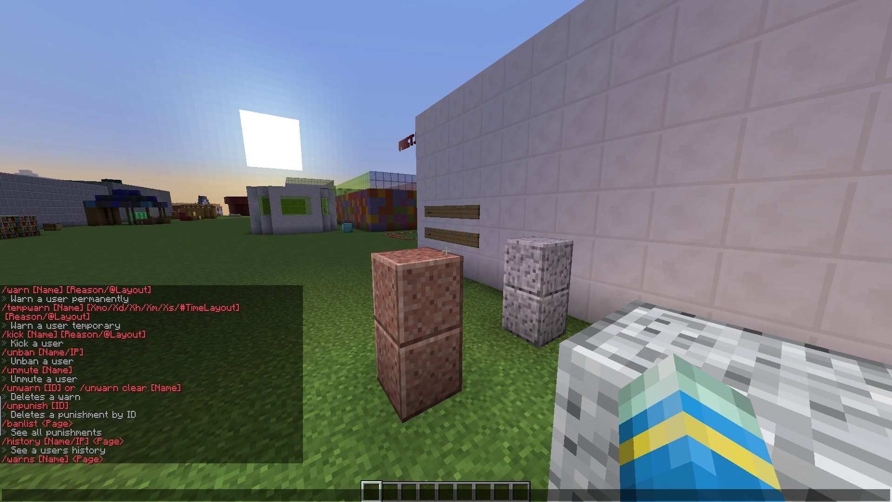
type("/unpunish 1")
key("Return")
type("t/unpunish 2")
key("Return")
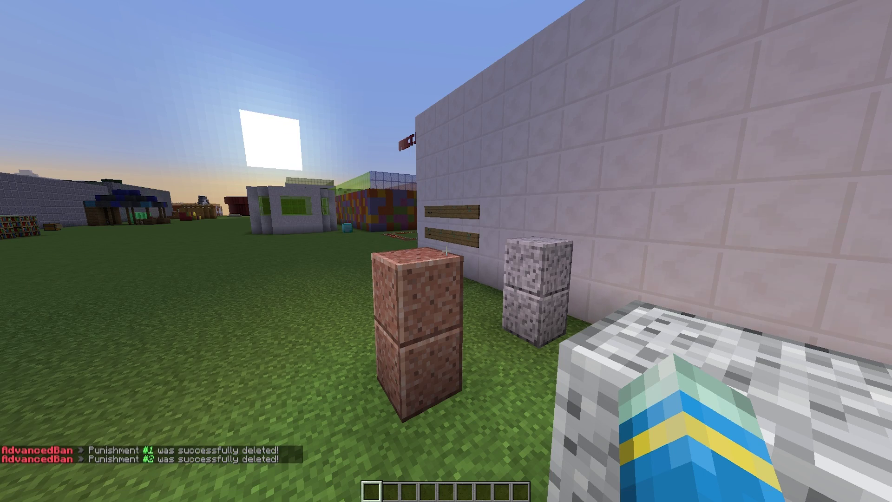
key("t")
key("Up")
key("BackSpace")
type("3")
key("Return")
Run /check on the player ending in 008 to verify the record after deleting the punishments
key("w")
key("t")
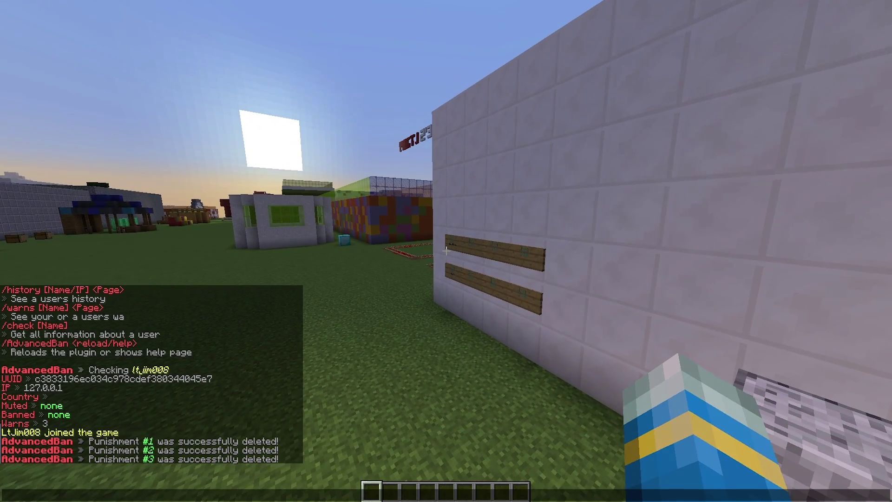
key("Up")
key("Up")
key("Up")
key("Up")
key("Return")
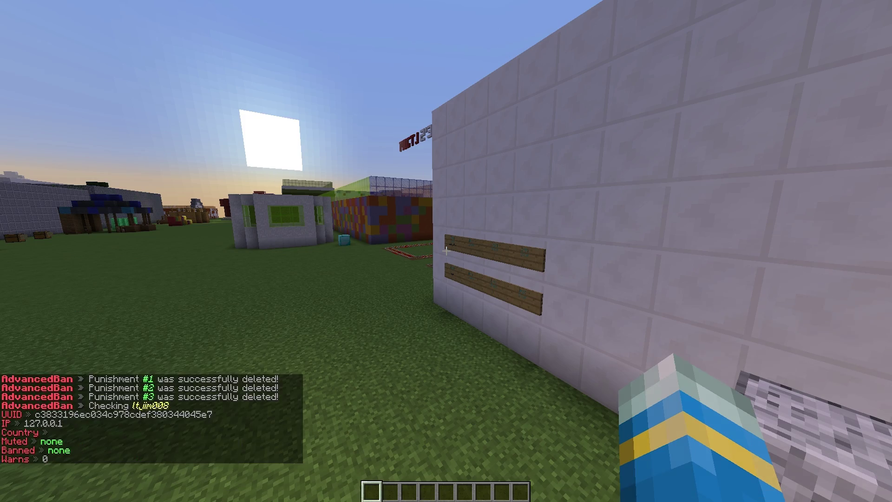
key("w")
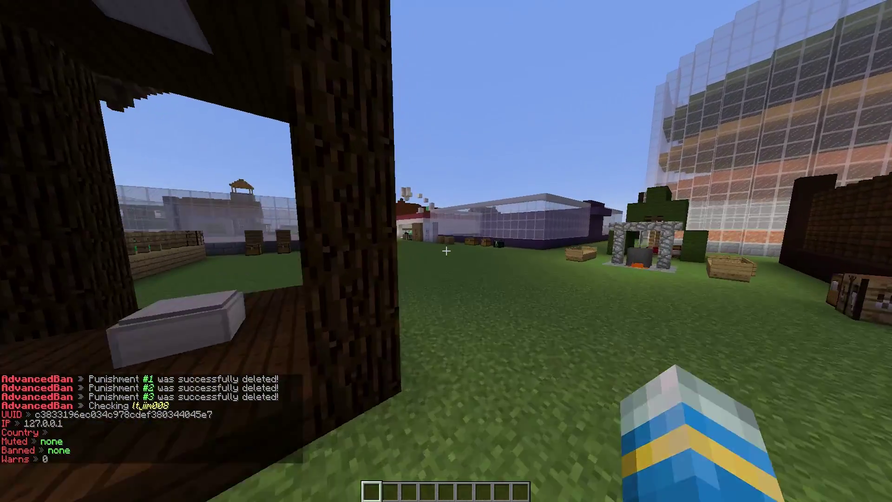
Show the AdvancedBan help list once more with /advancedban help
key("t")
key("Up")
key("Up")
key("Up")
key("Up")
key("Up")
key("Up")
key("Return")
List the warnings of the player ending in 008 with /warns
key("t")
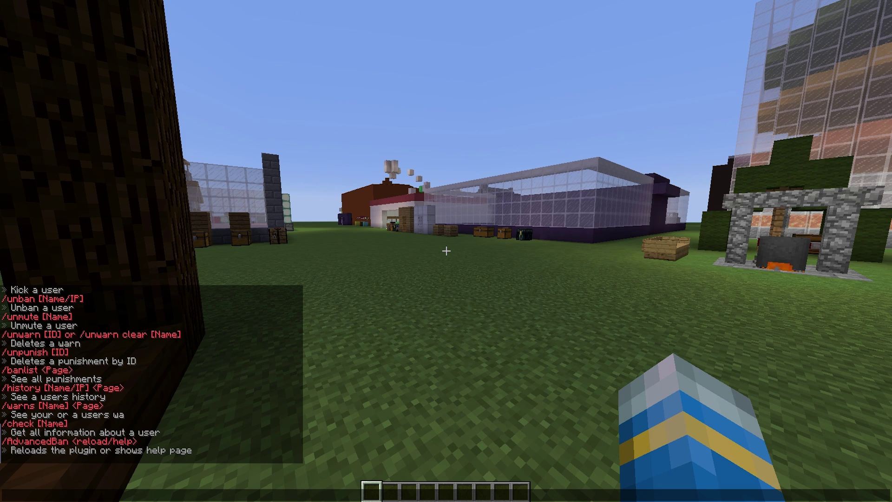
type("/warns LtJim008")
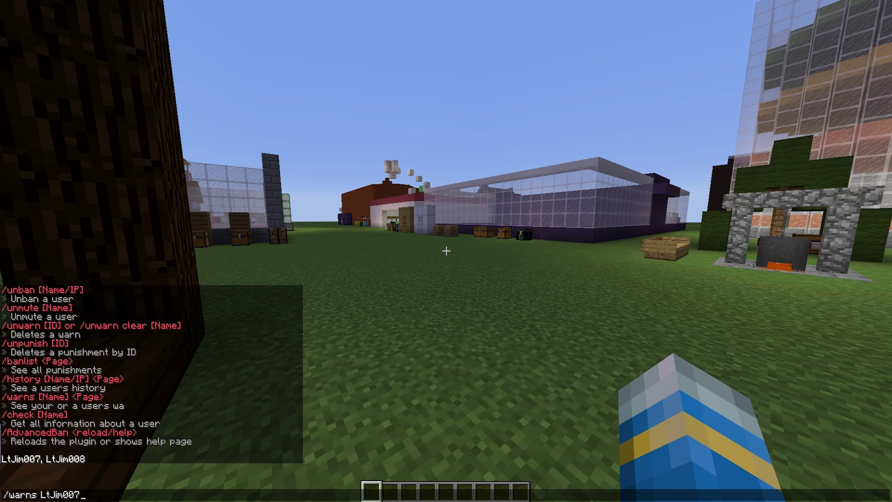
key("Return")
Consult the command help in the chat history and mute the player ending in 008 for 10s with reason "test" using /tempmute
key("t")
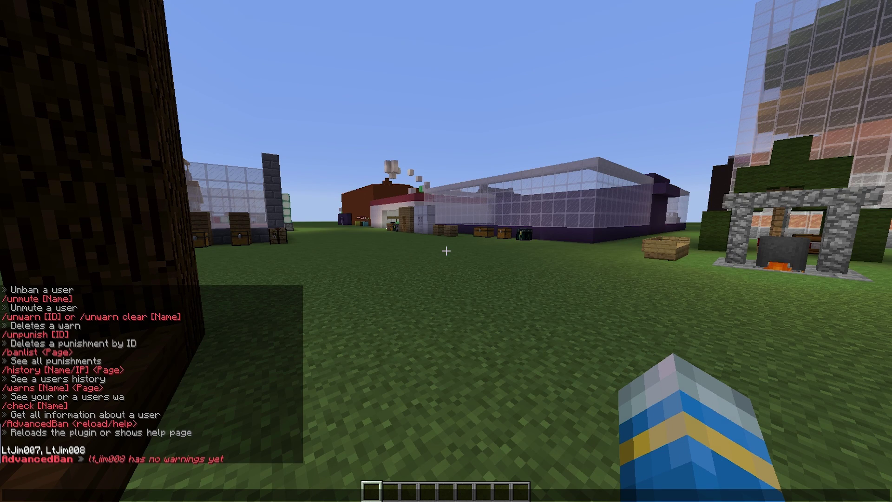
scroll(151, 375, "up", 14)
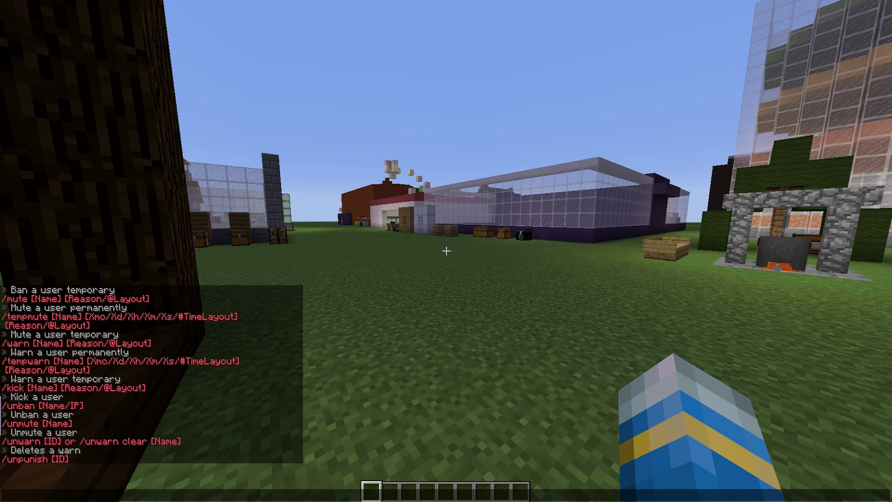
scroll(151, 374, "up", 7)
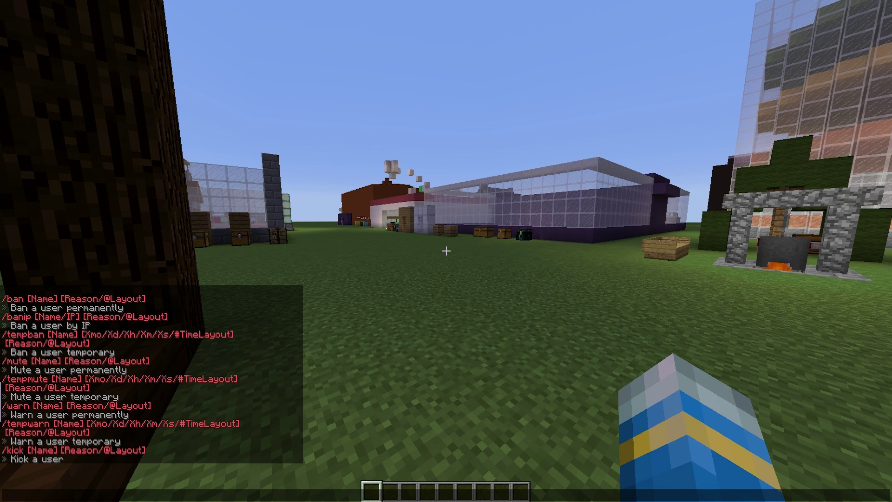
type("/tempm")
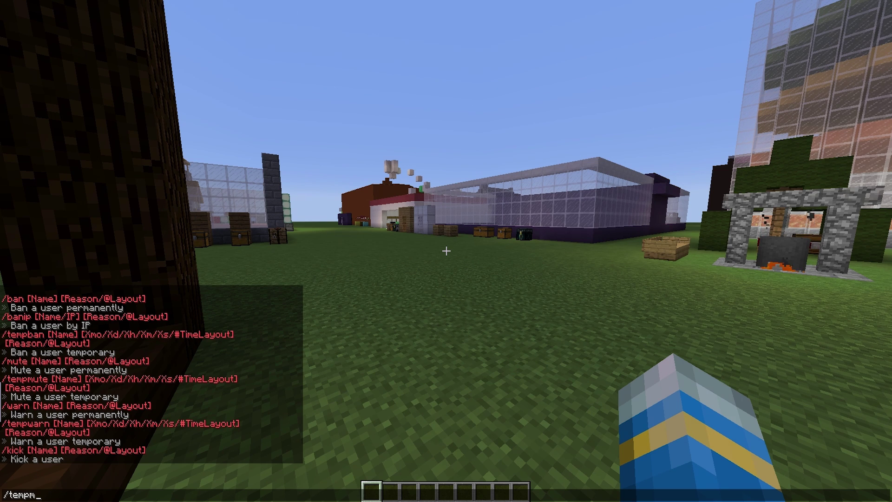
type("ute LtJim008")
scroll(120, 374, "up", 2)
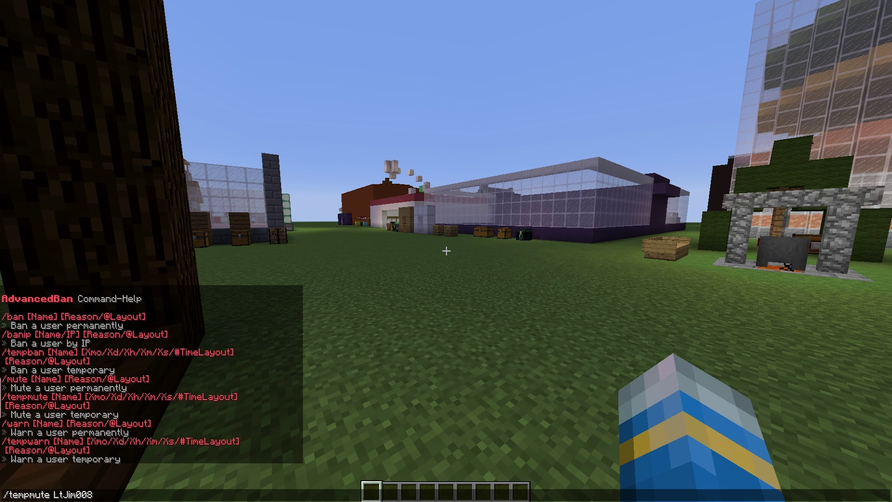
scroll(120, 374, "down", 7)
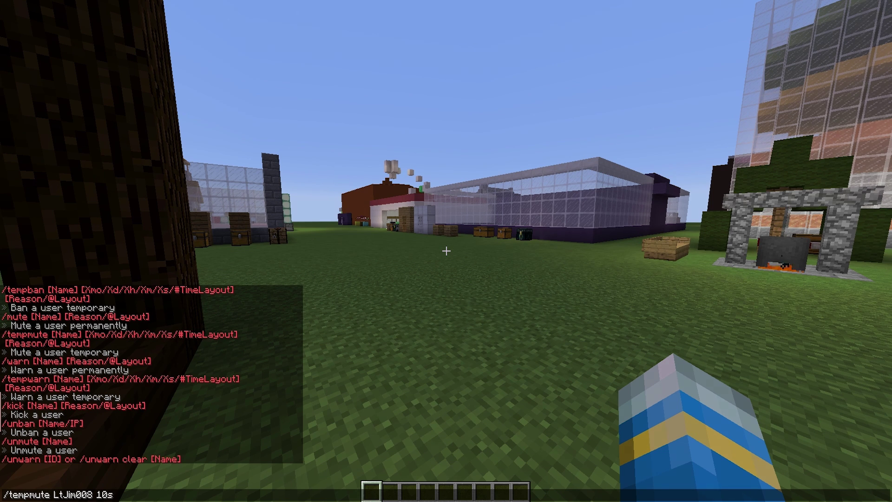
type("test")
key("Return")
Walk along the glass enclosure and past the shop buildings towards the muted player on the grass
key("w")
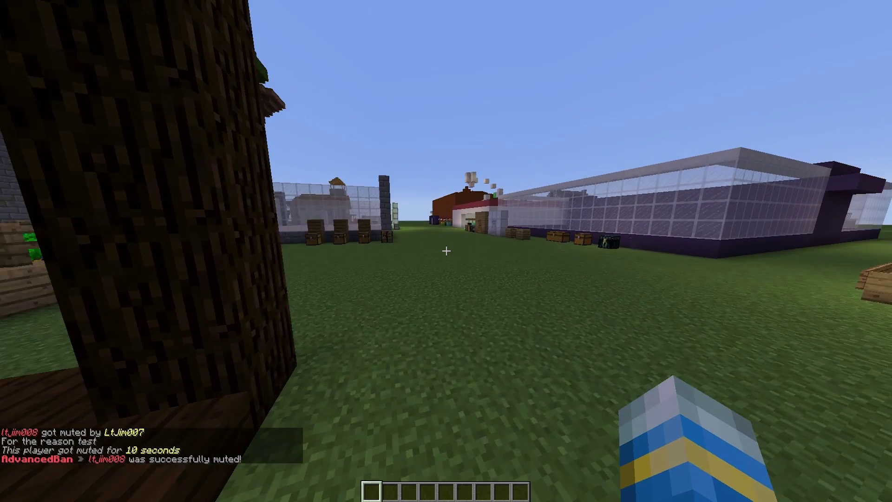
key("t")
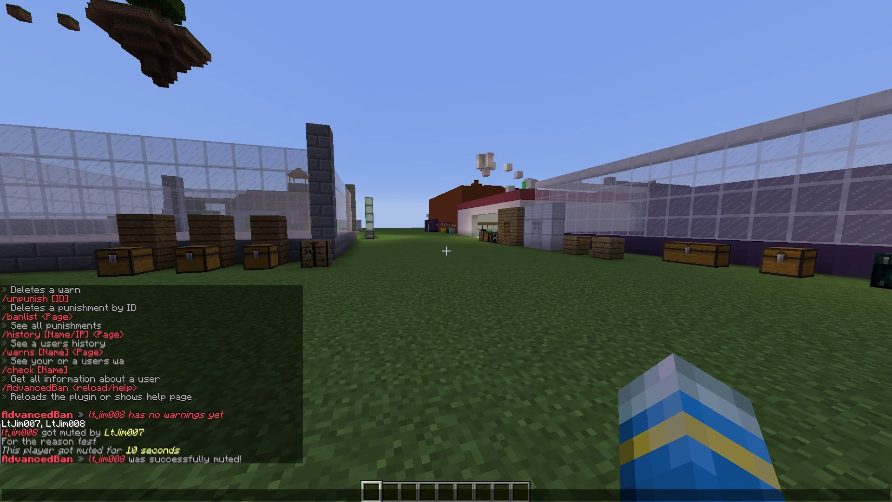
key("Escape")
key("s")
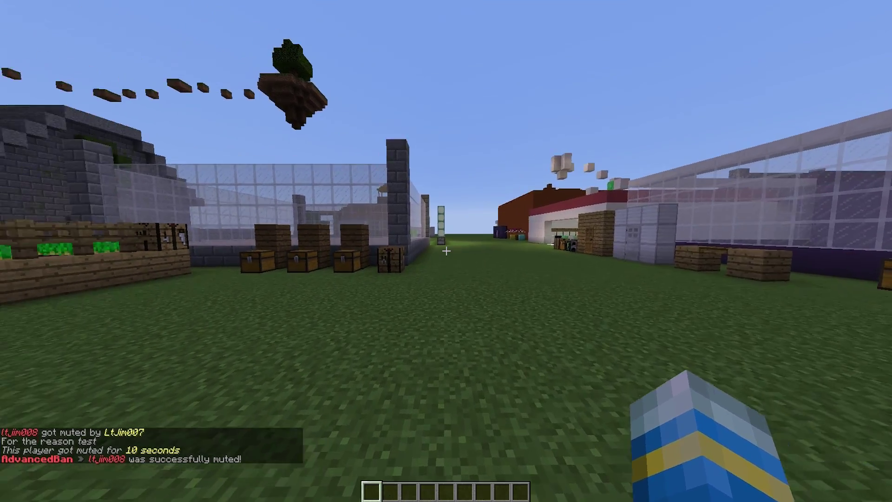
key("w")
key("a")
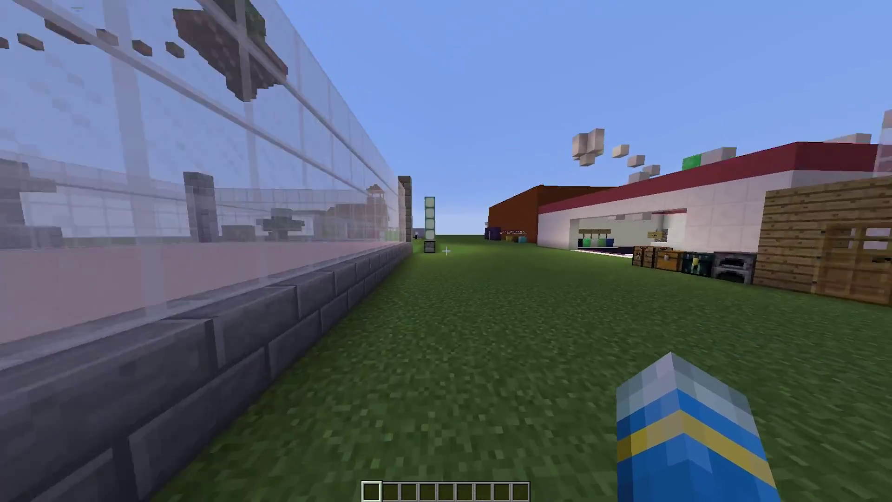
key("w")
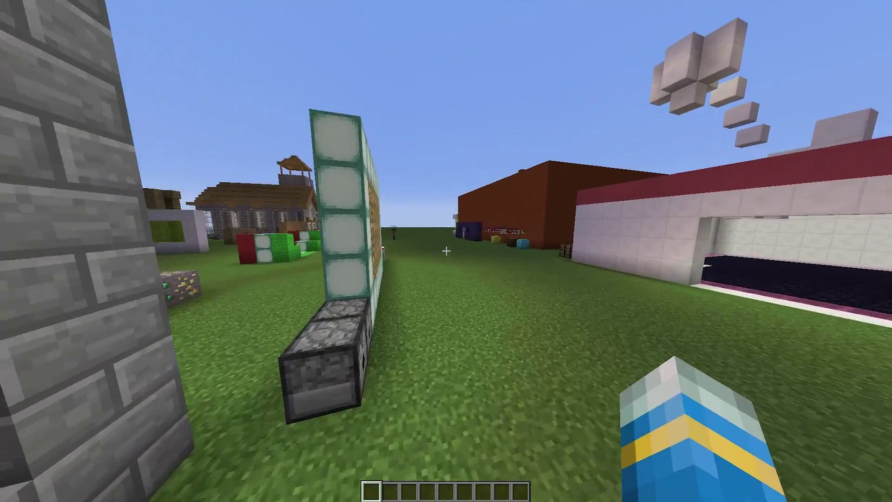
key("w")
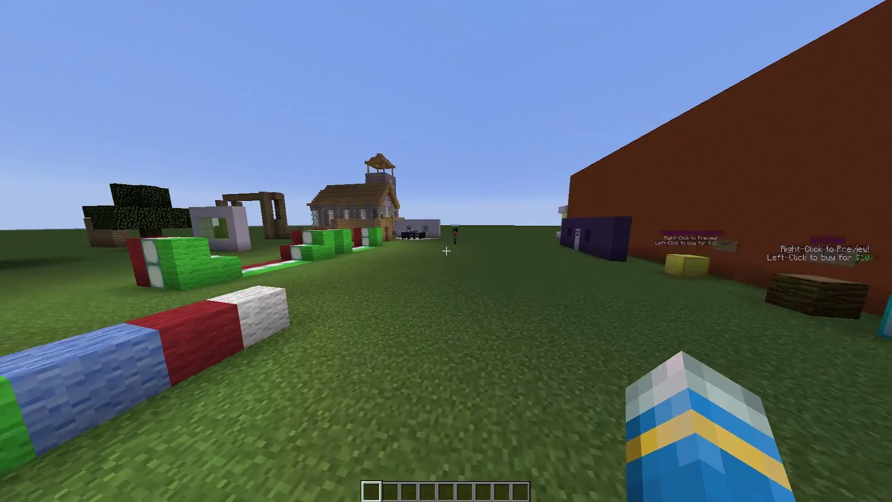
key("w")
Look up the temporary ban syntax in the help list and ban the player ending in 008 for 10s with reason "hello" using /tempban
key("t")
scroll(152, 372, "up", 6)
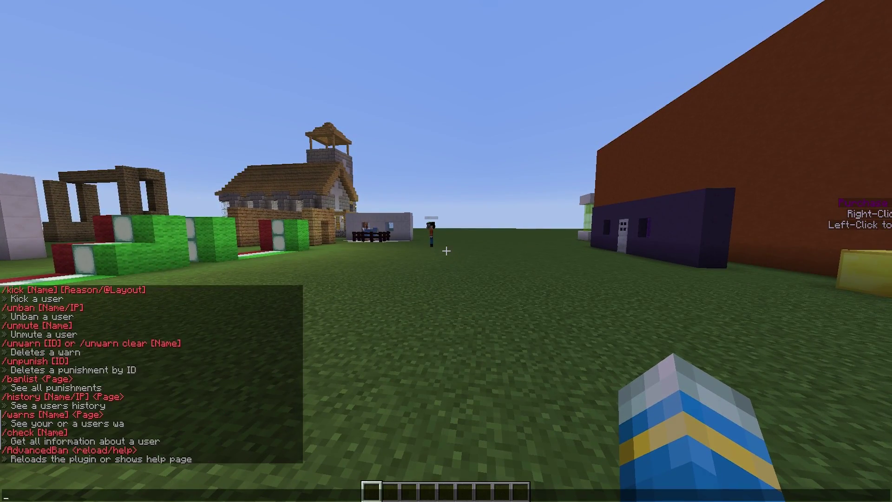
scroll(152, 371, "up", 7)
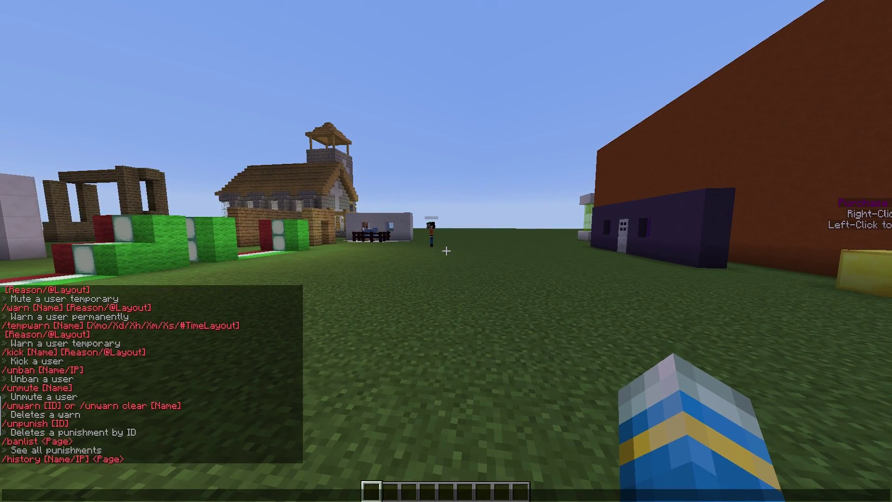
scroll(151, 371, "up", 7)
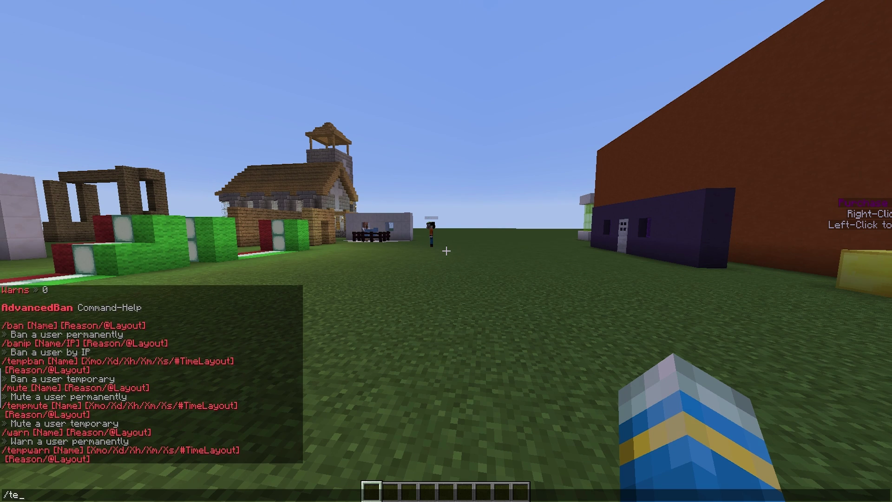
type("LtJim008")
scroll(151, 374, "up", 2)
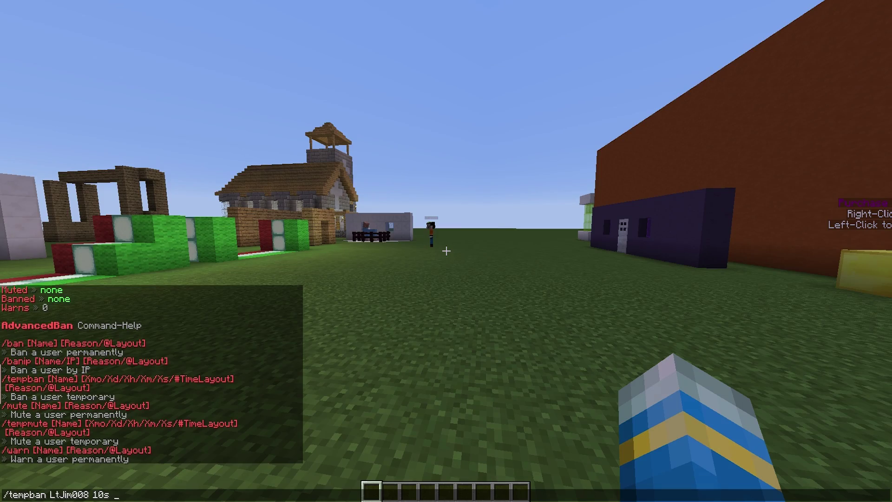
key("Return")
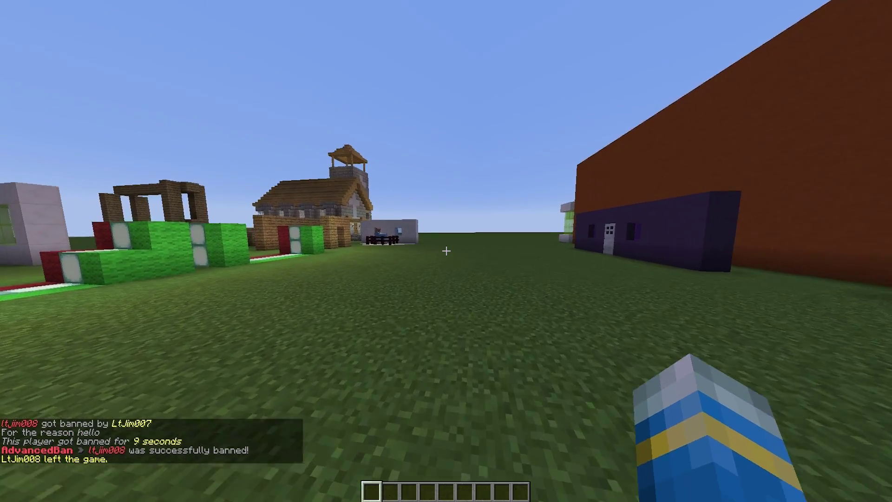
Return to the server list from the banned test player's client and rejoin the LtJim Plugin Tutorials server
key("w")
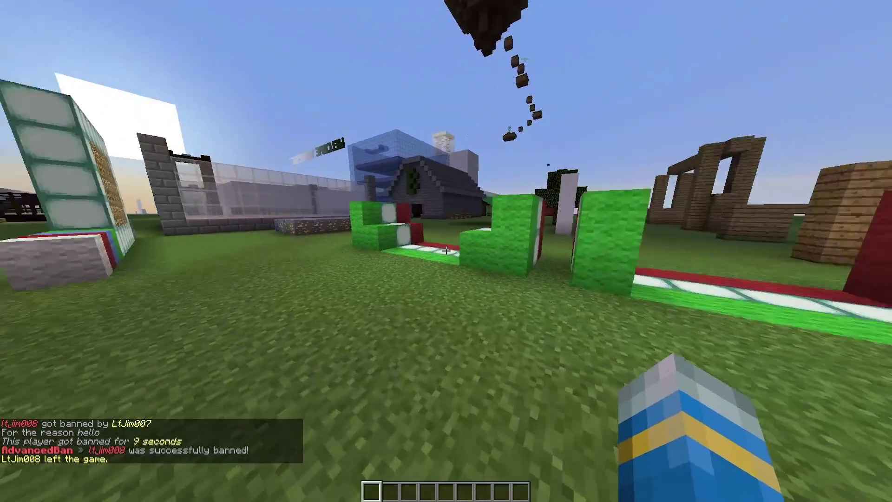
key("s")
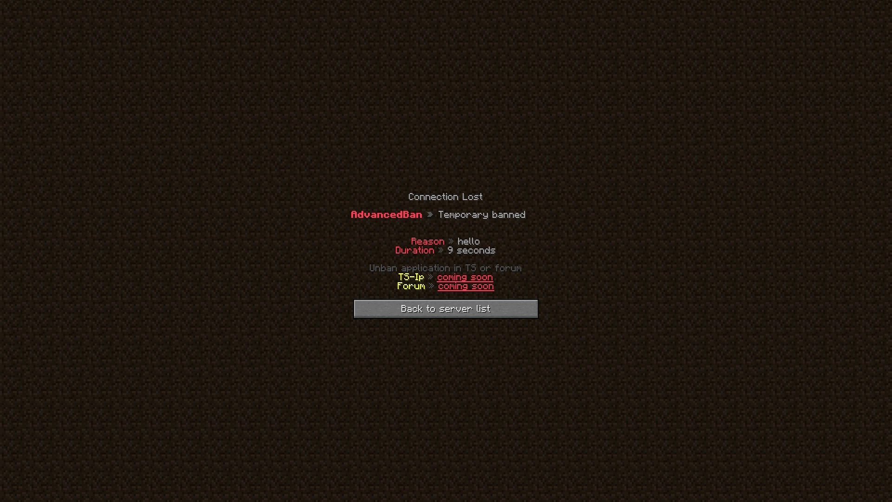
left_click(446, 309)
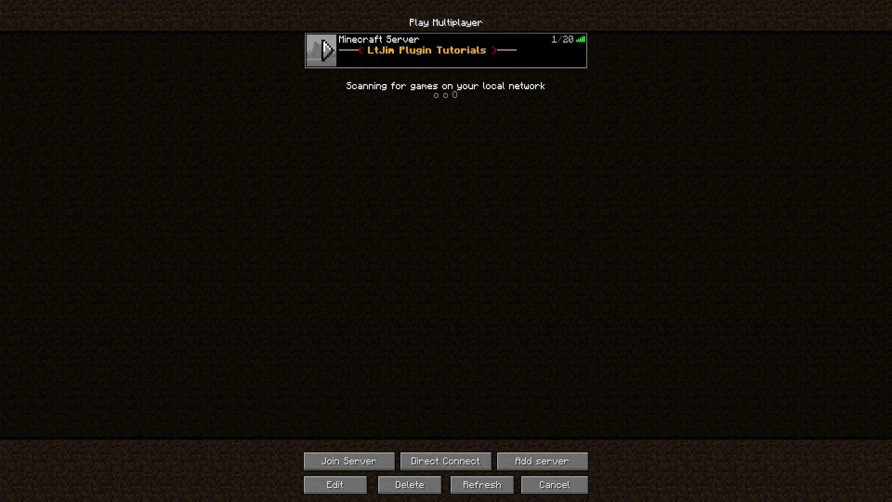
left_click(322, 51)
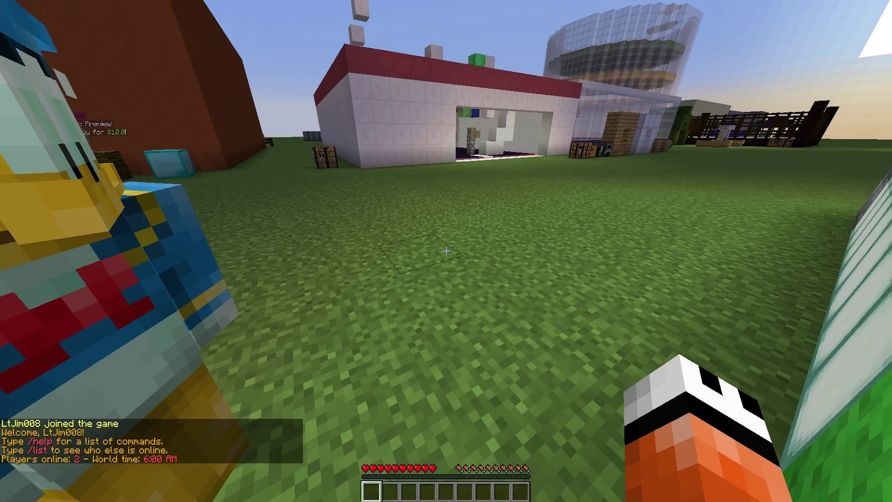
Approach the moderator as the test player and try sending several short chat messages, including "t" and "tths", to test the mute
key("space")
key("d")
key("t")
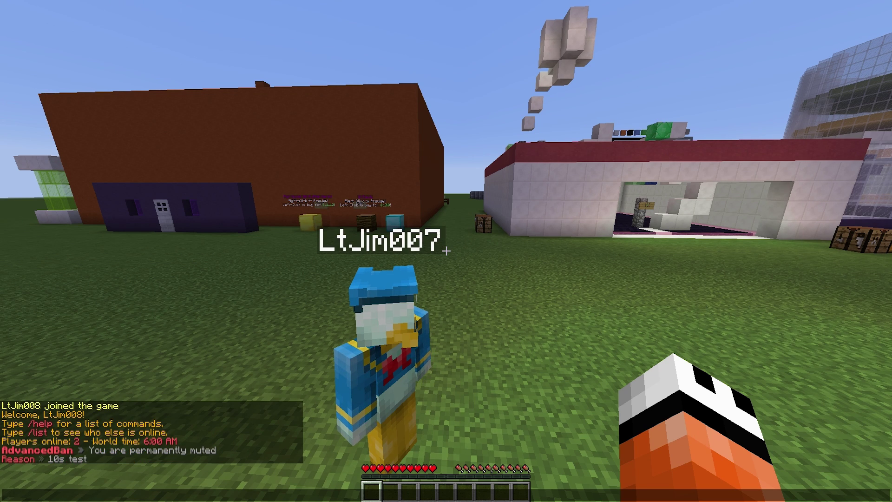
key("Return")
type("tt")
key("Return")
type("tt")
key("Return")
type("tths")
key("Return")
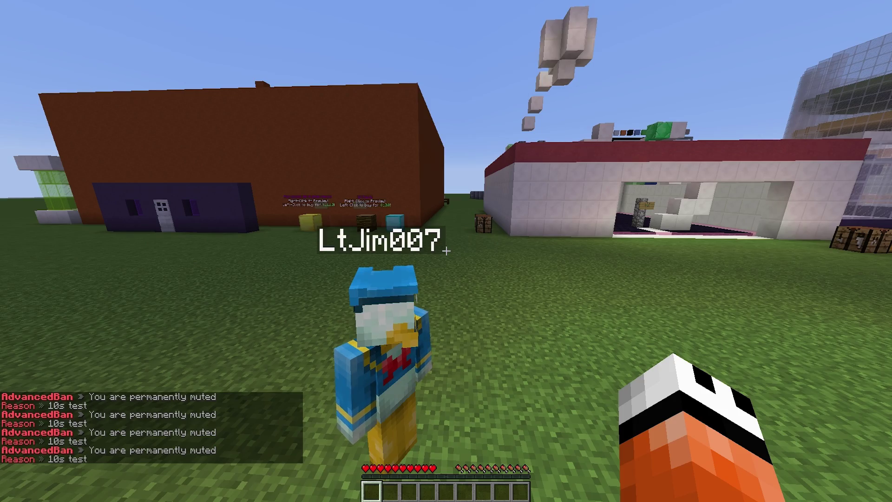
key("w")
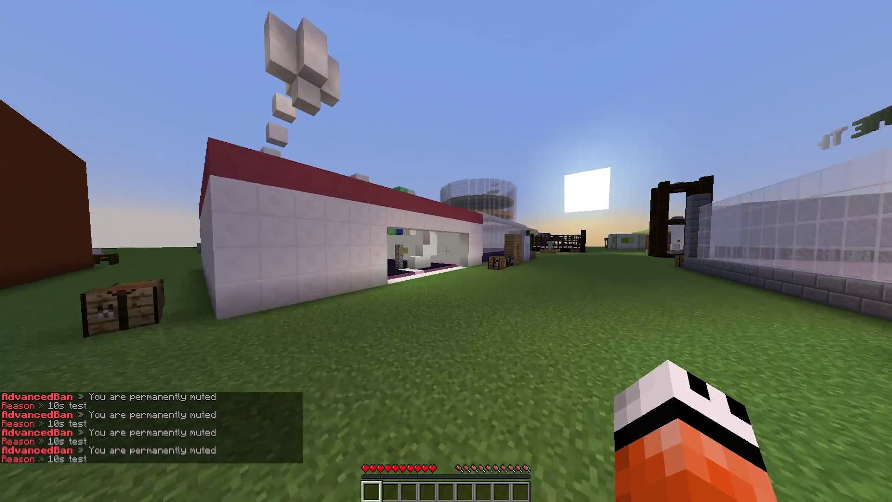
key("w")
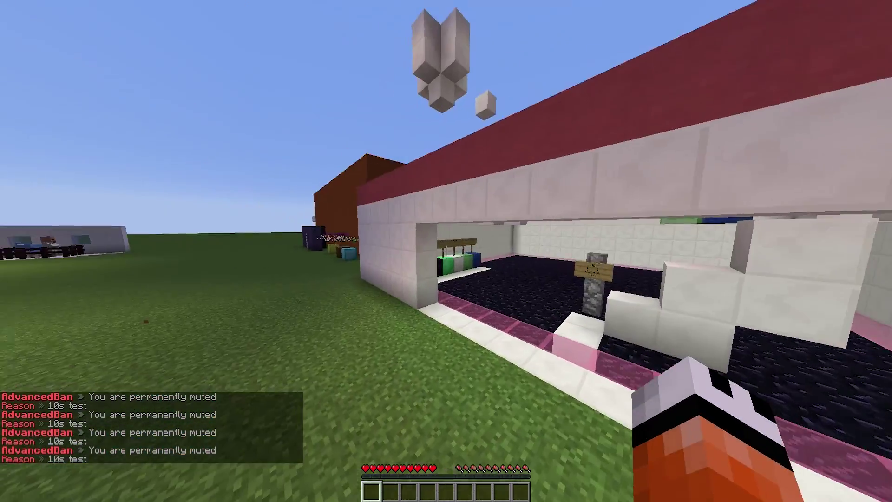
key("w")
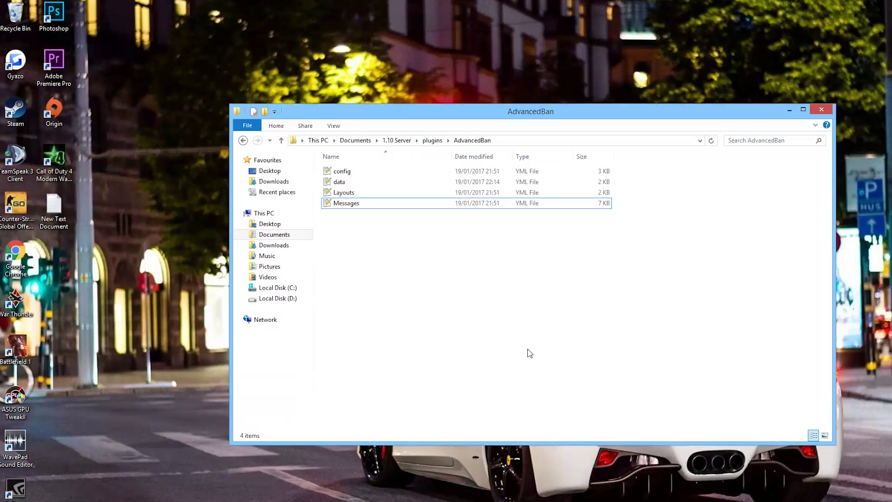
Switch to the AdvancedBan plugin folder, open the Messages file in Notepad++ and examine its customizable command message sections
left_click_drag(672, 263, 320, 151)
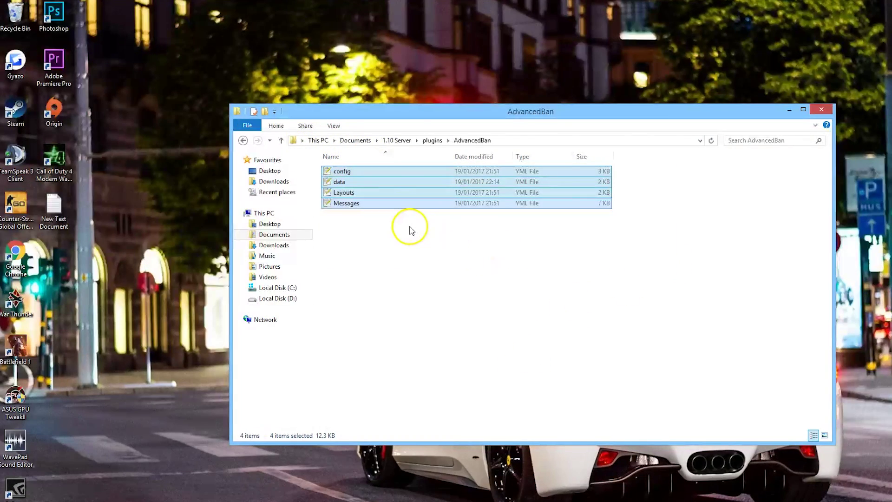
left_click(361, 207)
double_click(361, 207)
scroll(361, 205, "down", 10)
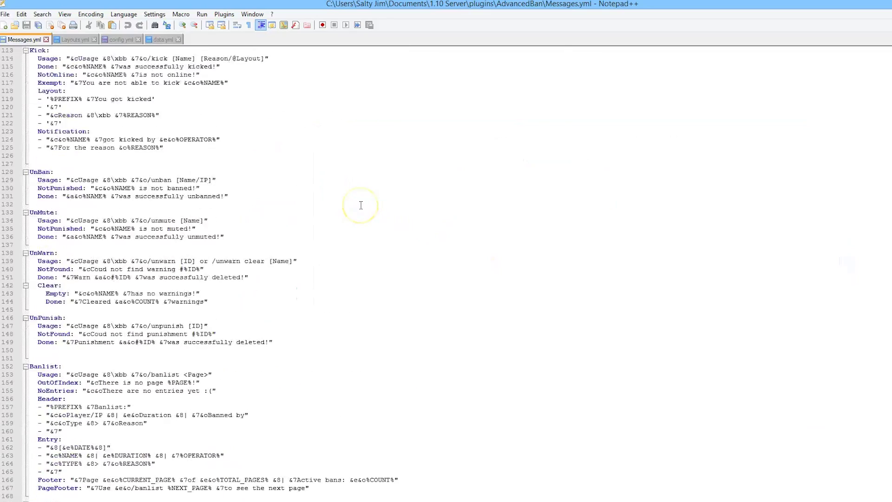
left_click_drag(456, 339, 61, 257)
scroll(61, 257, "down", 20)
left_click(101, 374)
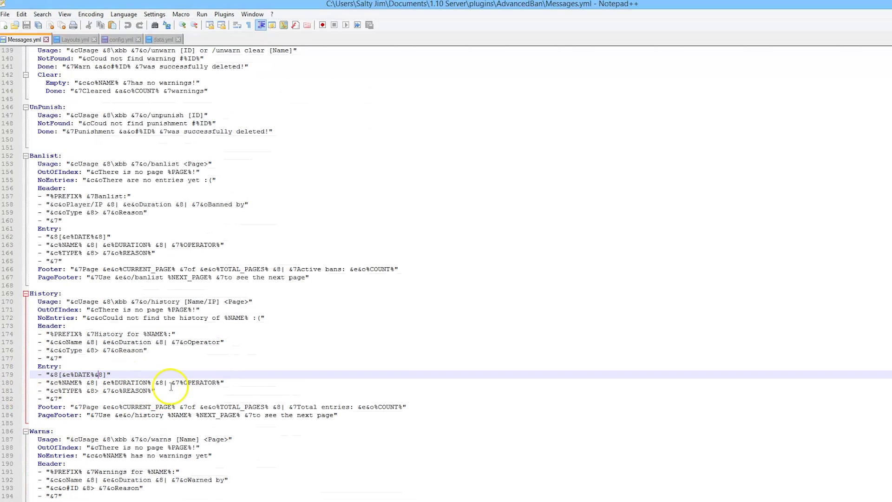
scroll(171, 387, "up", 8)
left_click(173, 367)
scroll(457, 273, "up", 20)
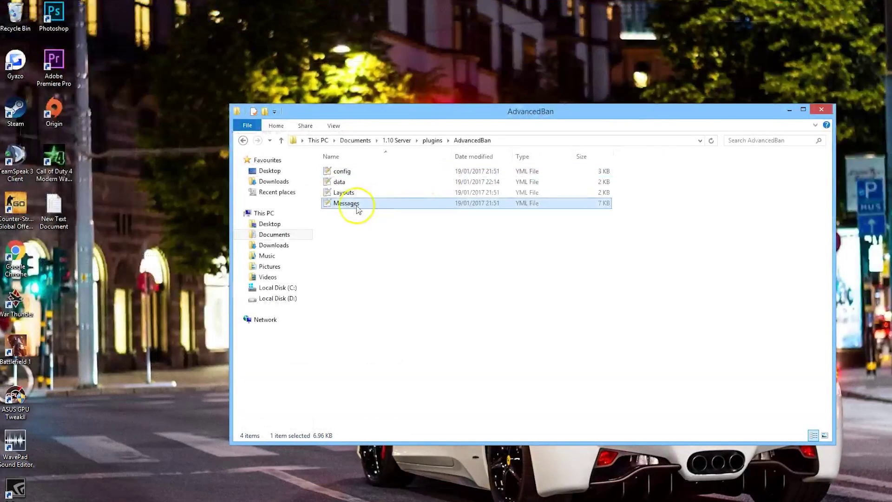
Open the plugin's data file and examine the first PunishmentHistory entry's name, UUID, operator, punishment type and start time
double_click(363, 181)
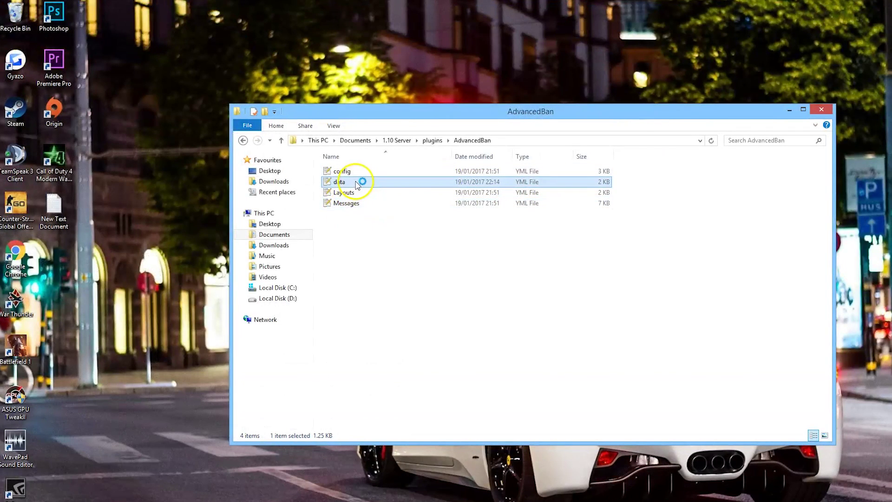
left_click_drag(228, 464, 30, 49)
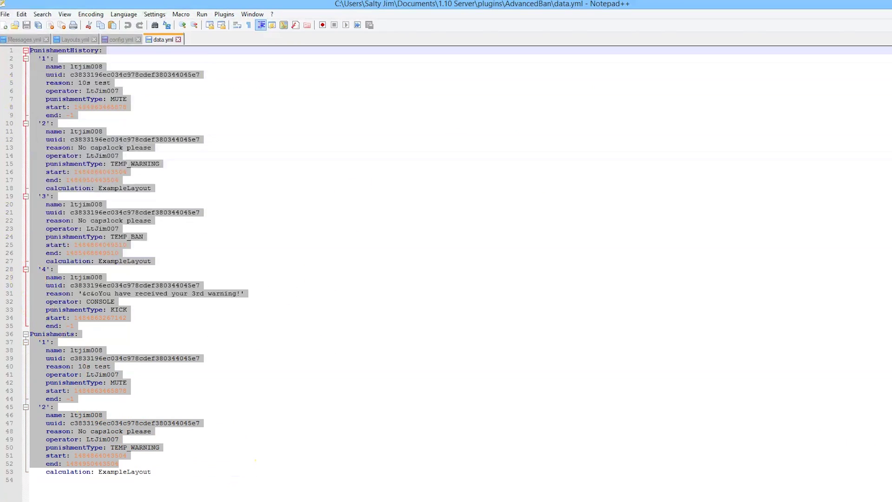
left_click(149, 117)
left_click(114, 67)
left_click(110, 91)
left_click_drag(110, 91, 198, 73)
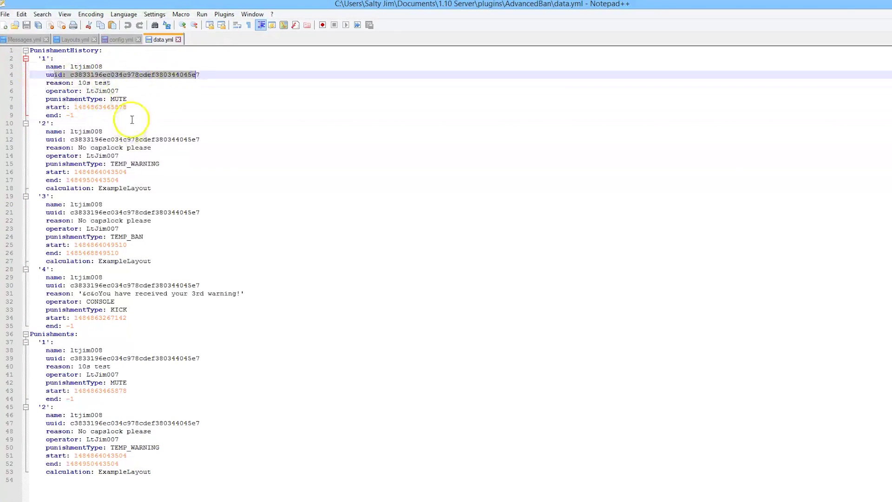
left_click_drag(128, 98, 35, 99)
left_click_drag(128, 108, 74, 108)
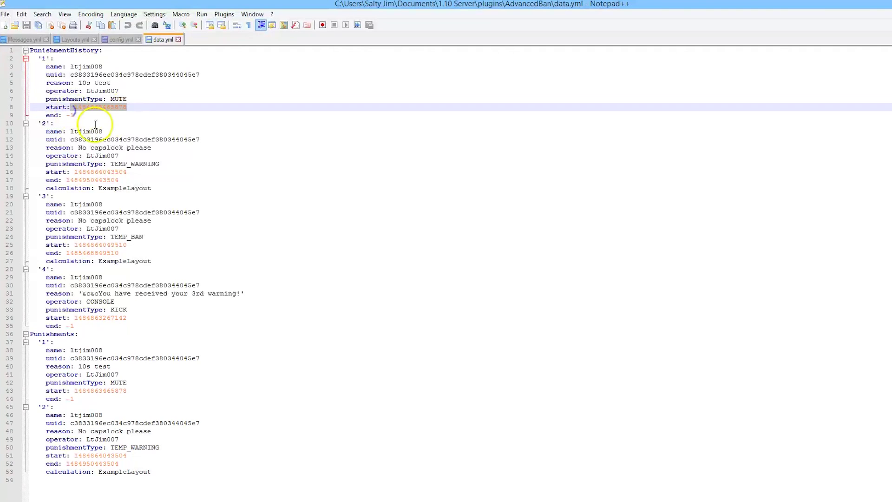
left_click(140, 182)
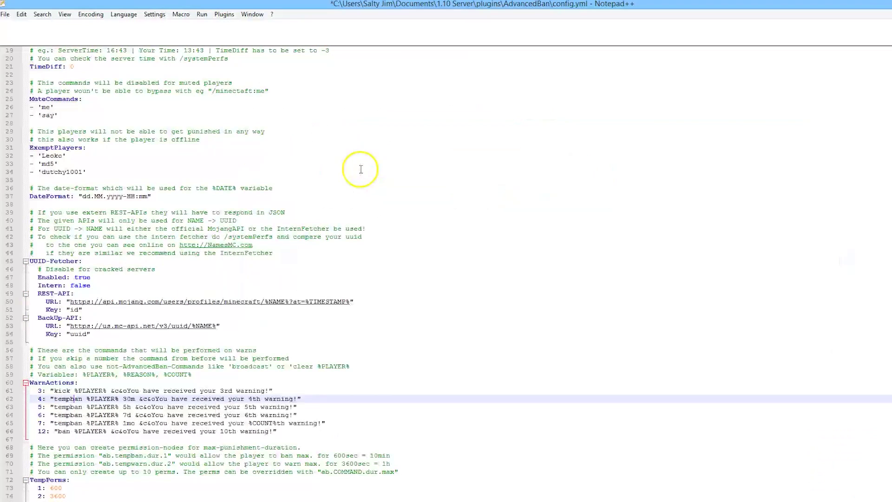
Examine the DefaultReason, DateFormat and ExemptPlayers settings in config.yml
scroll(295, 261, "up", 6)
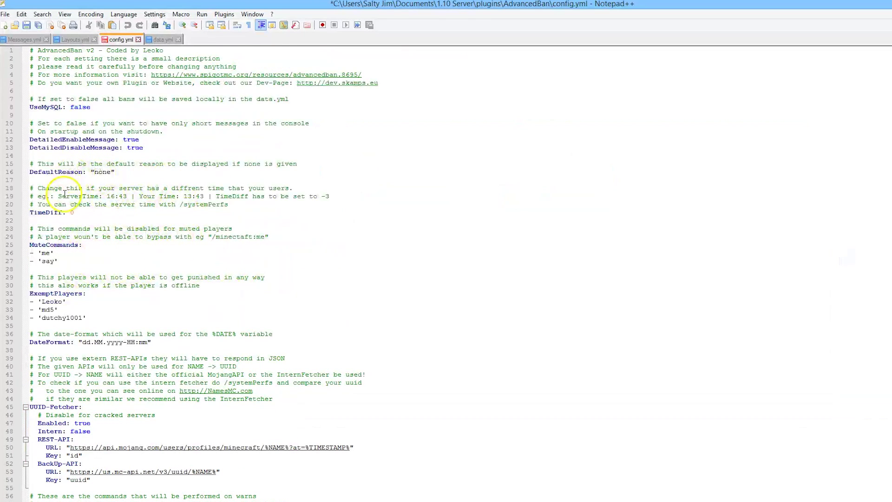
left_click_drag(30, 172, 112, 171)
left_click(117, 178)
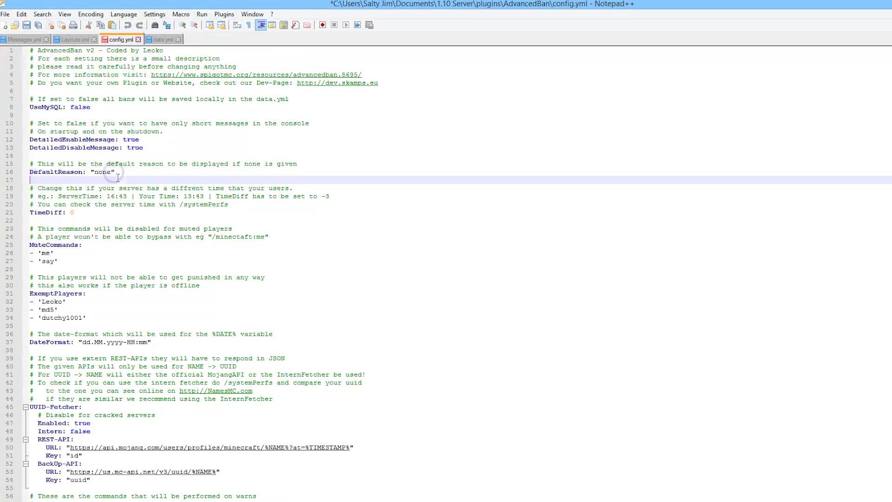
double_click(99, 172)
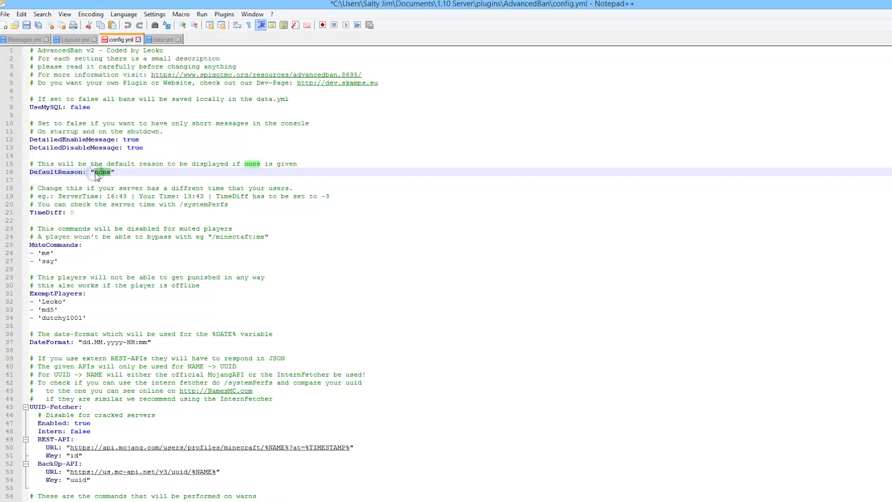
scroll(66, 205, "down", 2)
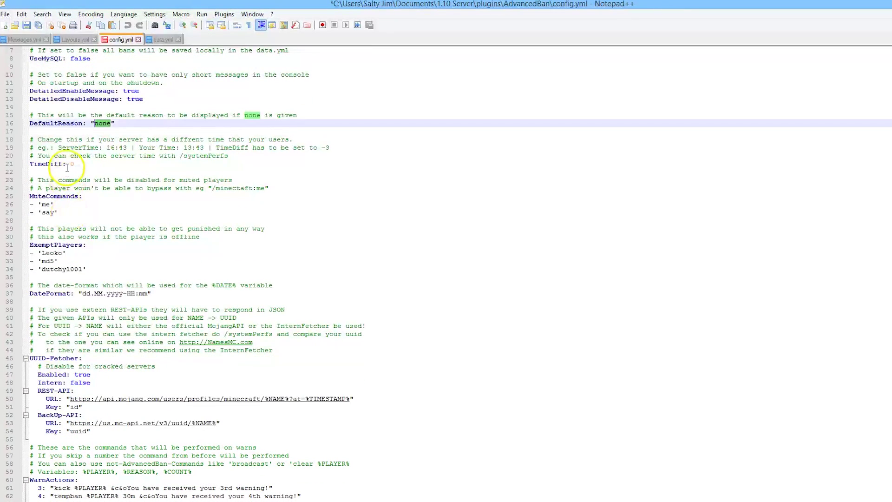
left_click_drag(61, 294, 151, 294)
left_click(94, 300)
left_click(98, 293)
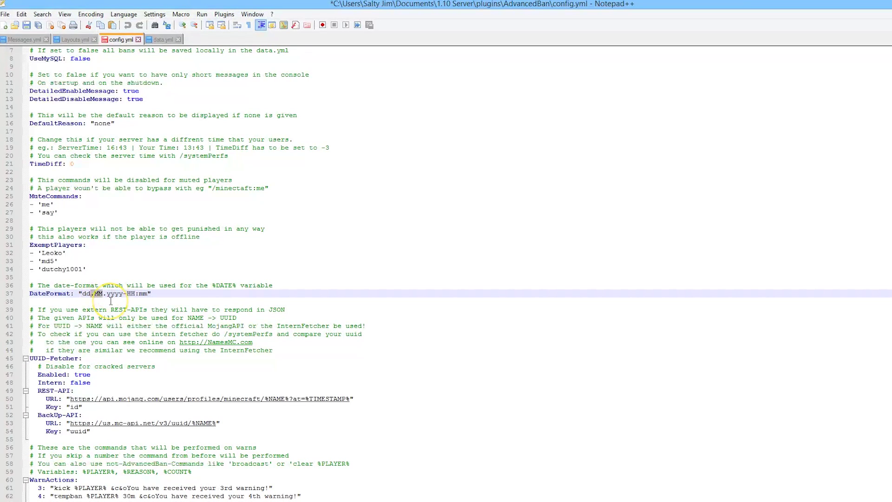
left_click_drag(87, 270, 20, 255)
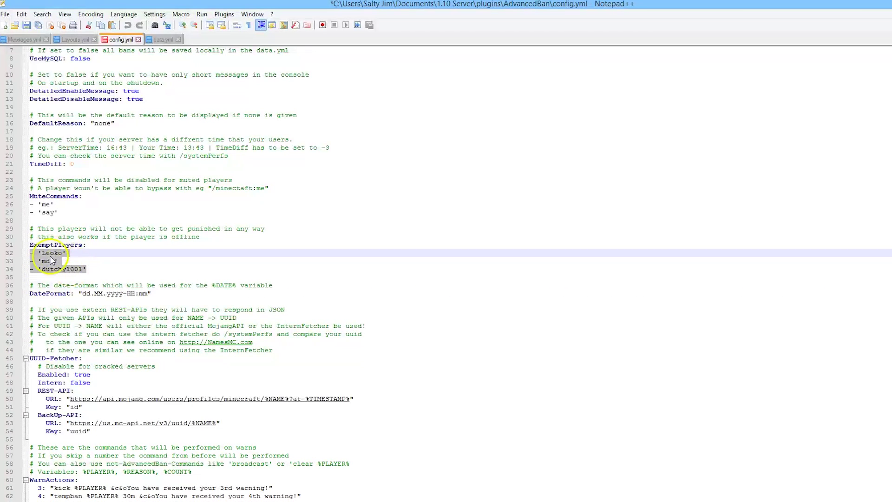
Examine the WarnActions section of config.yml, focusing on the kick and tempban commands for the third and fourth warnings
scroll(105, 348, "down", 4)
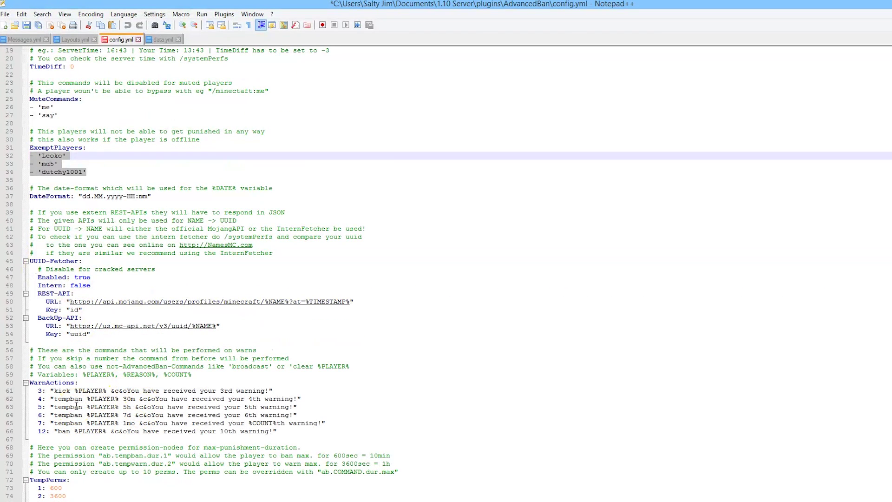
left_click_drag(42, 382, 74, 381)
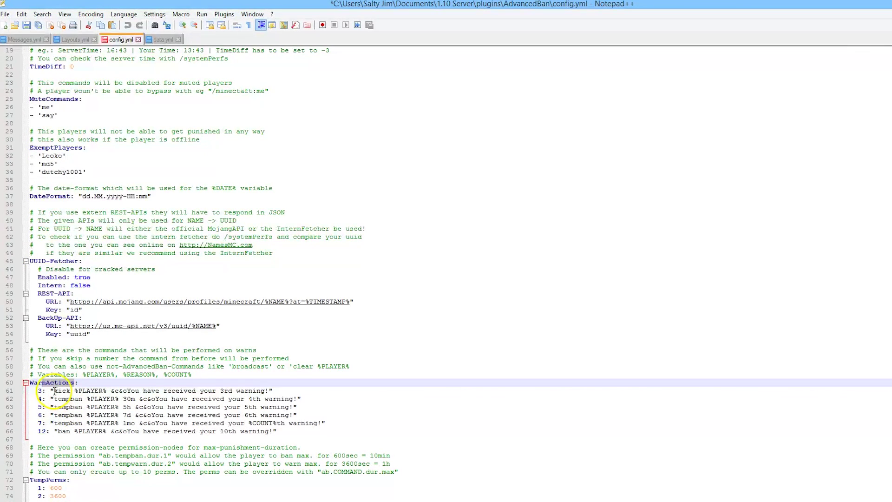
left_click_drag(51, 391, 251, 383)
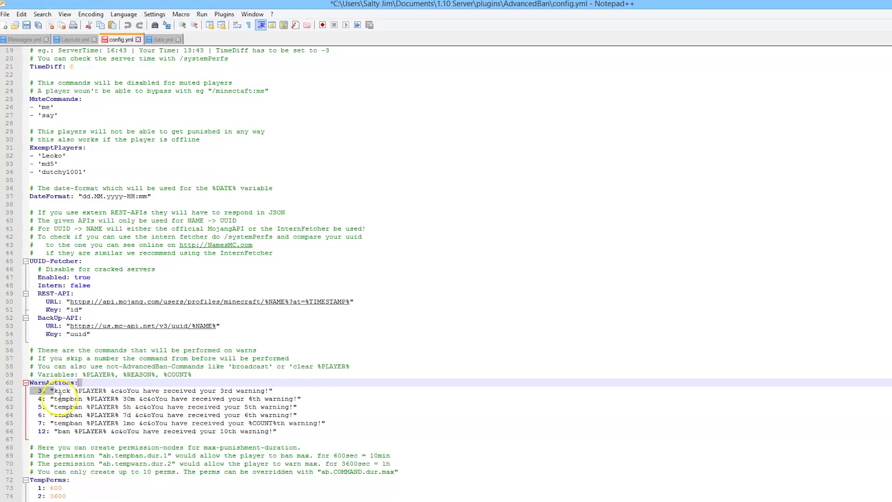
left_click_drag(51, 399, 101, 400)
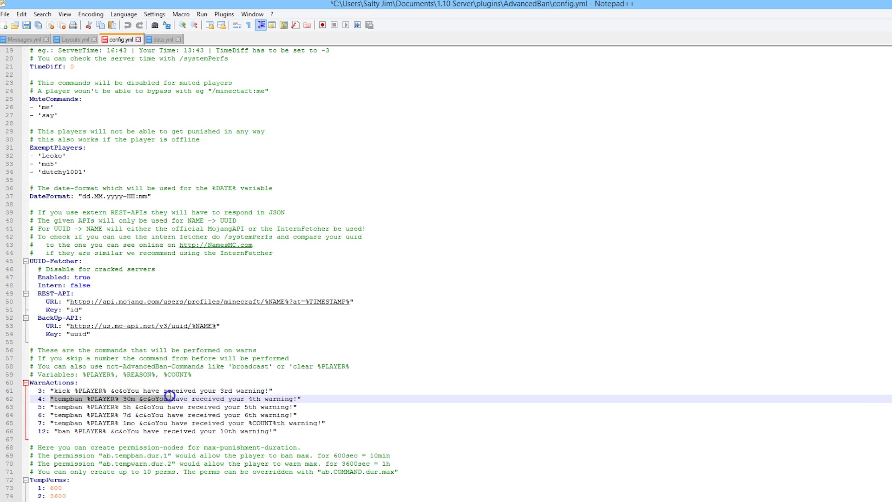
left_click_drag(205, 395, 277, 398)
left_click(49, 399)
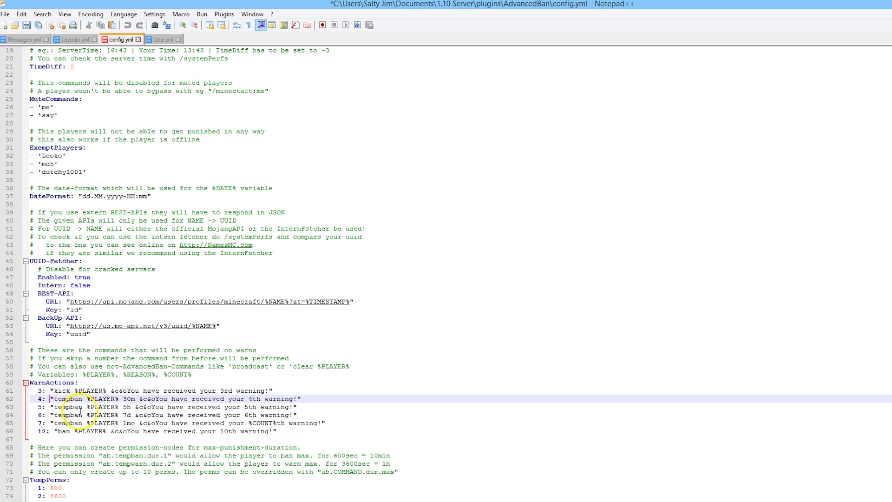
Set the warning number that triggers the permanent ban command in WarnActions to 10
left_click(43, 432)
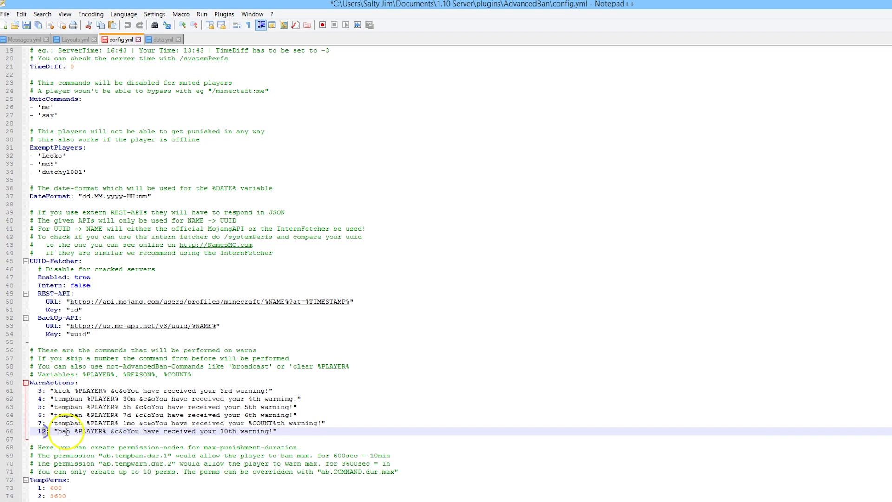
left_click_drag(74, 431, 106, 431)
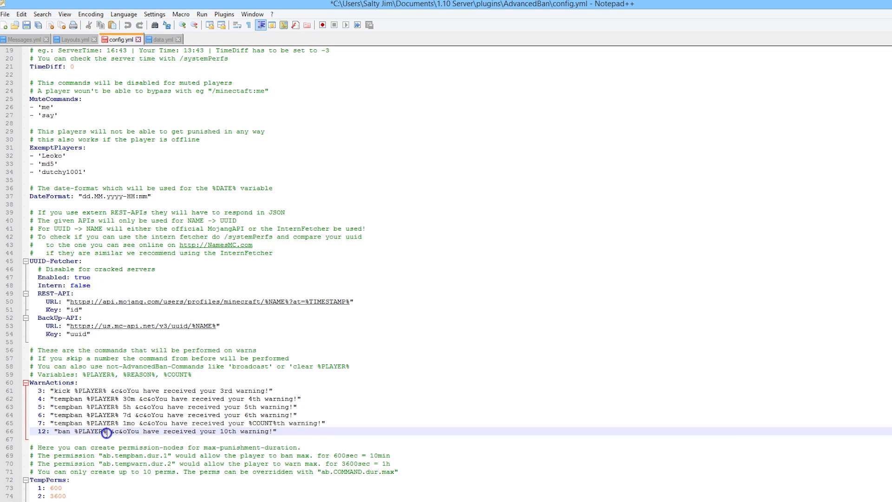
left_click(44, 431)
key("BackSpace")
type("0")
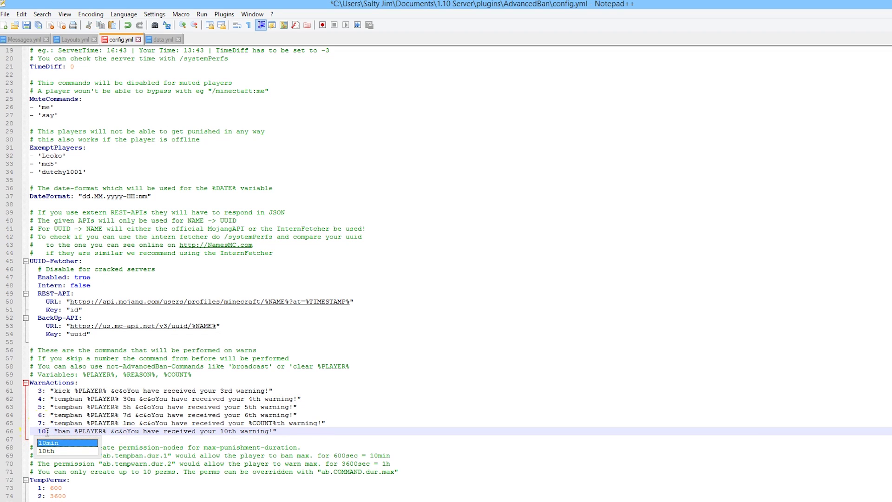
left_click(67, 414)
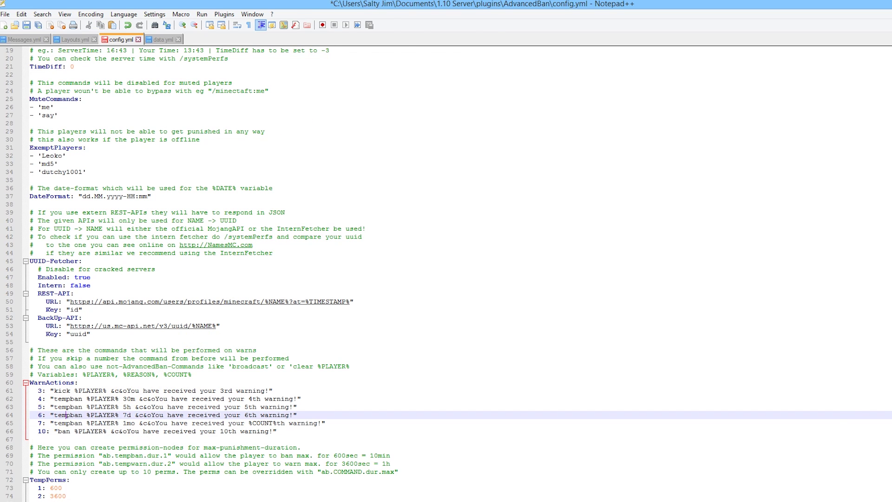
Examine the TempPerms durations in config.yml and the matching ab.tempban.dur.1 permission node
left_click_drag(432, 3, 439, 30)
scroll(409, 176, "down", 9)
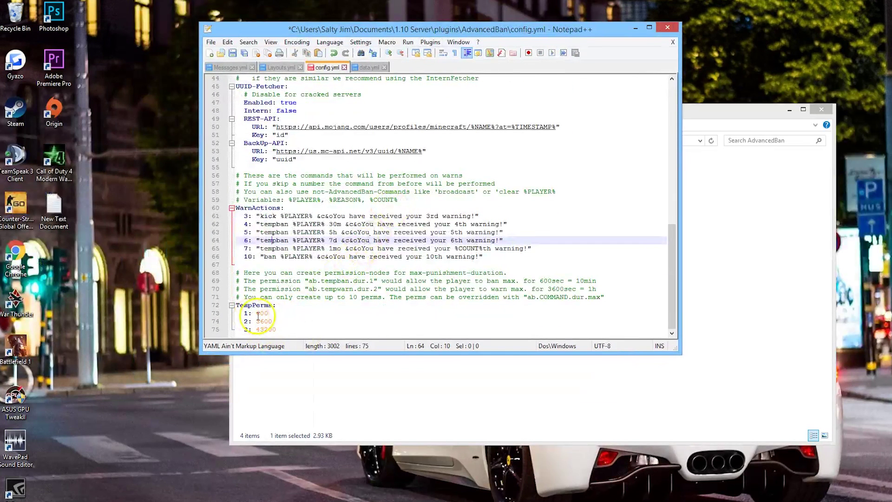
left_click_drag(278, 331, 235, 310)
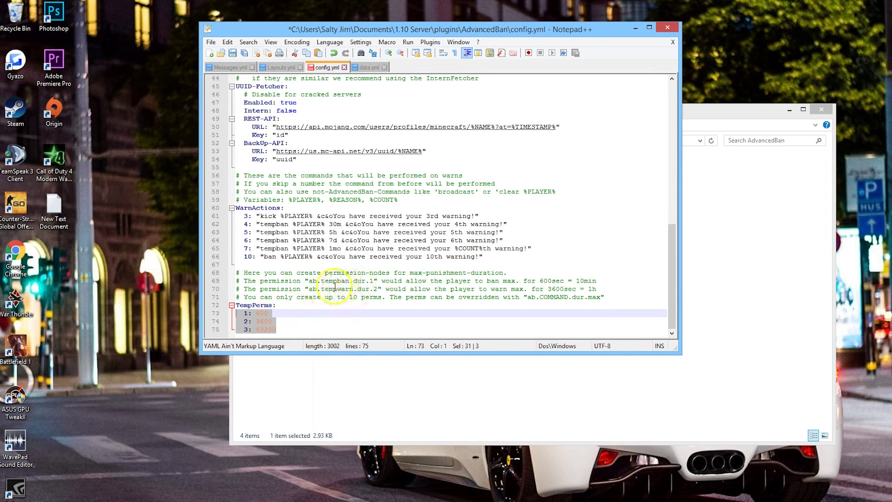
left_click_drag(308, 281, 340, 280)
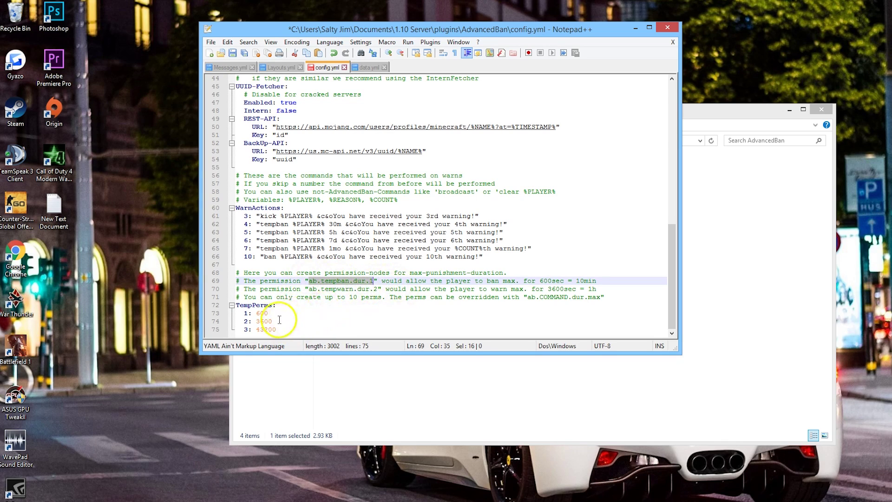
left_click(266, 312)
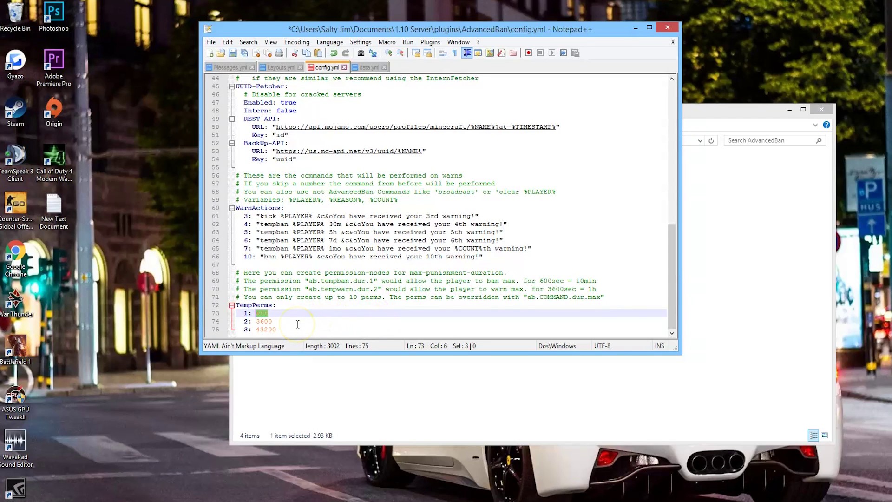
Save config.yml and open the plugin's Layouts.yml file
left_click(649, 27)
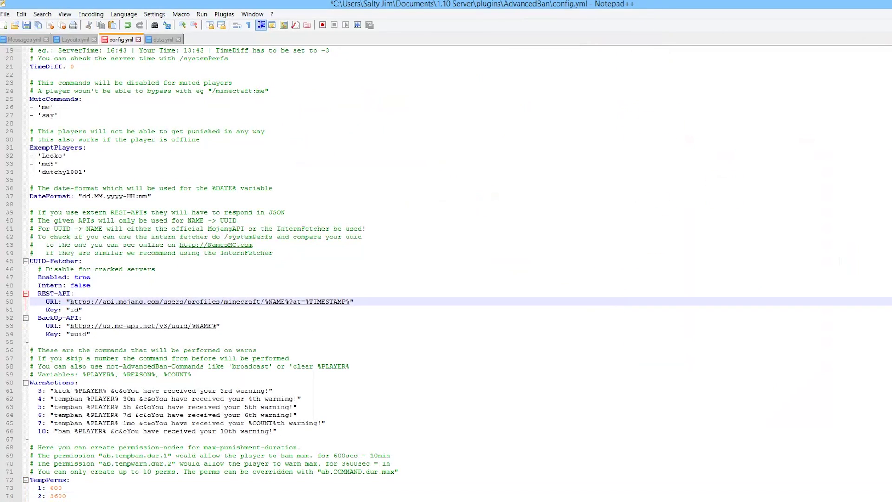
key("ctrl+s")
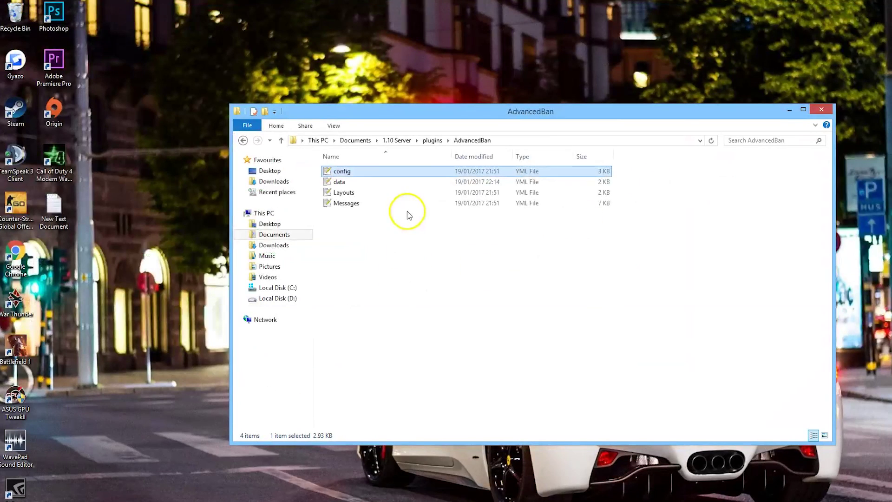
double_click(364, 193)
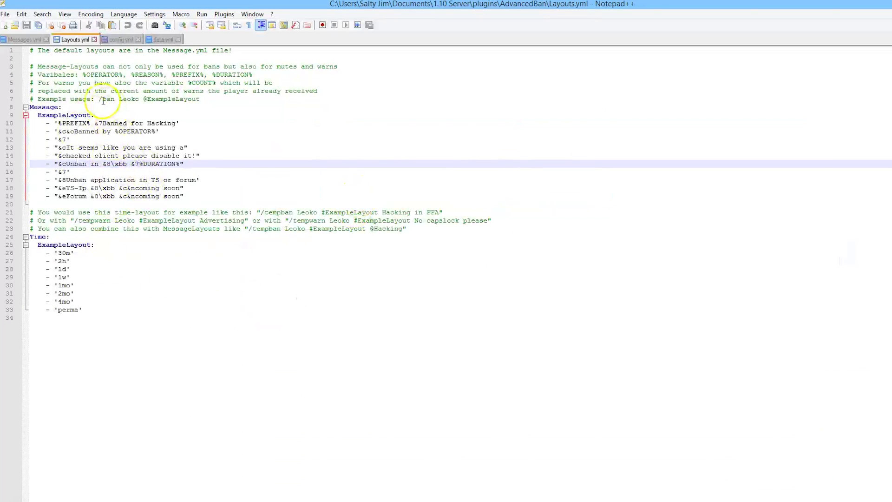
Examine the Message ExampleLayout block and the Time ExampleLayout durations from 30m up to perma
left_click_drag(212, 195, 20, 115)
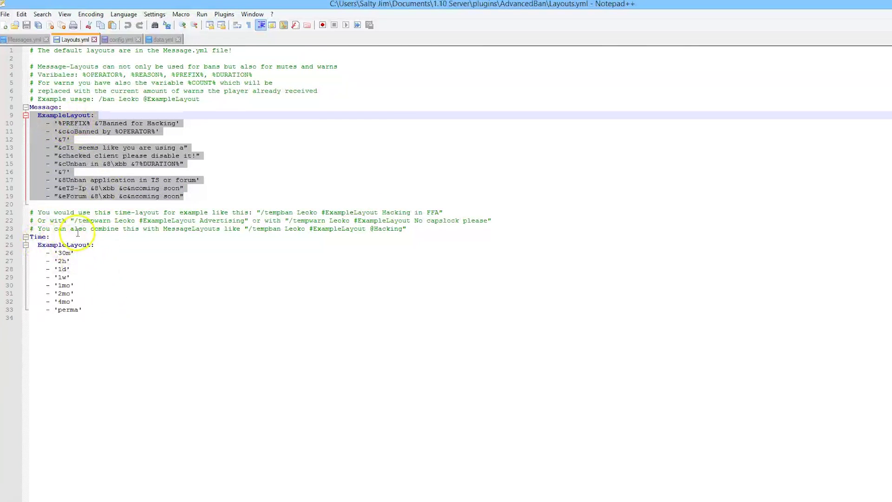
left_click_drag(38, 245, 96, 308)
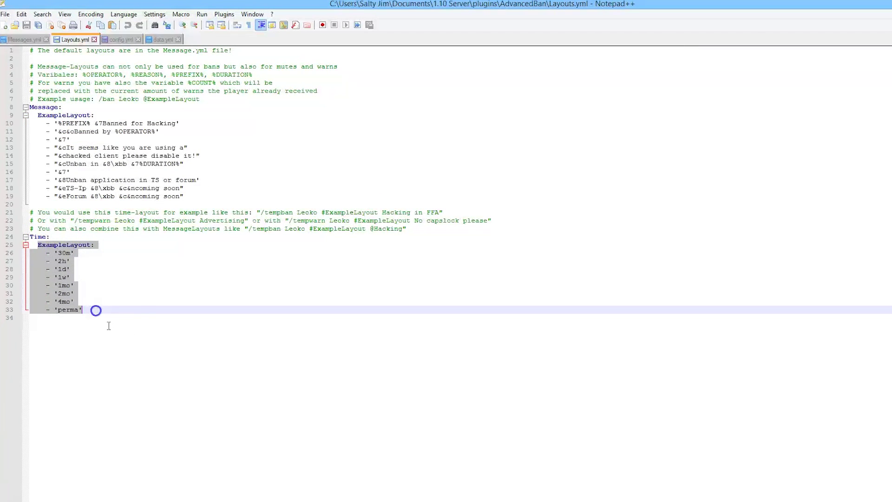
left_click(81, 273)
left_click_drag(78, 252, 45, 251)
left_click(70, 258)
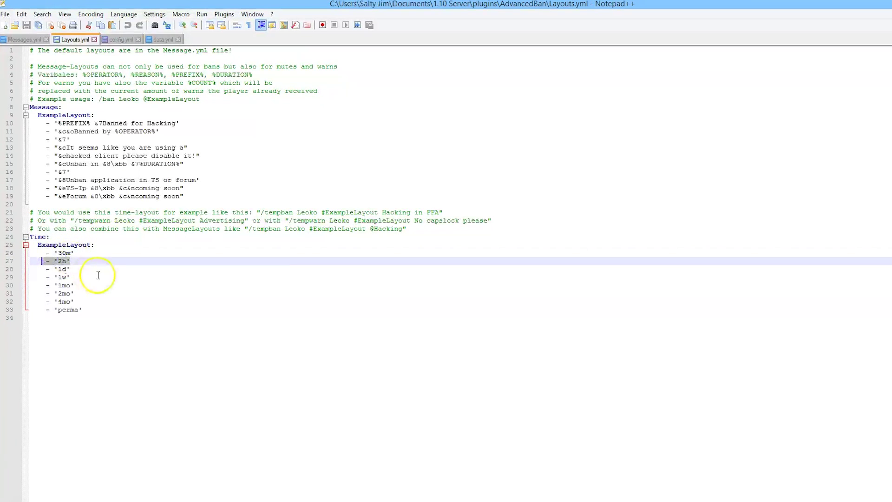
left_click_drag(88, 310, 51, 309)
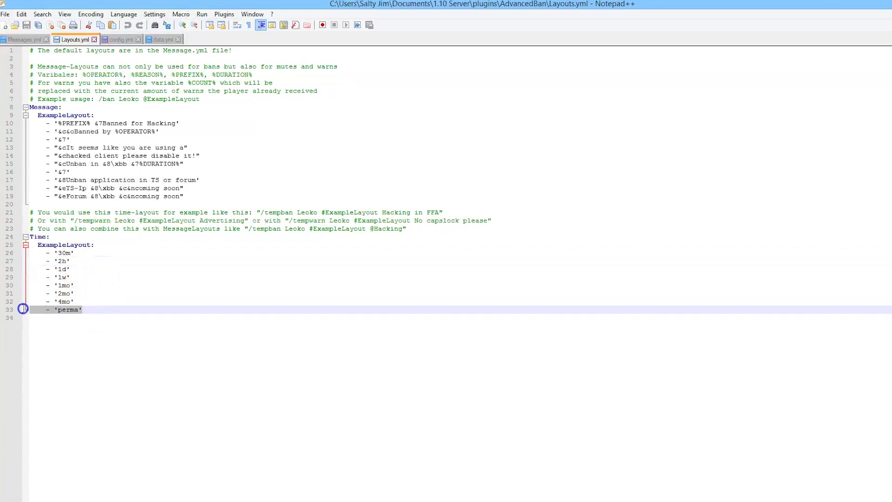
left_click(166, 276)
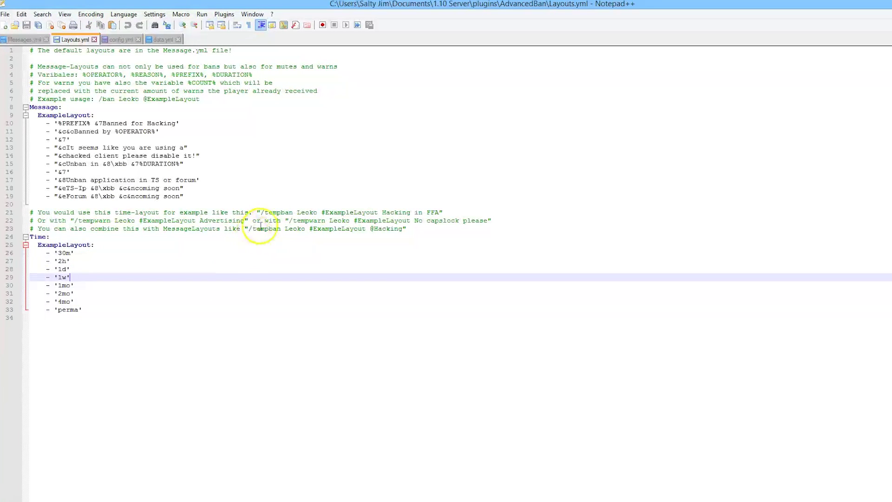
Copy the sample tempban command with #ExampleLayout and "Hacking in FFA" from Layouts.yml and paste it into the moderator's Minecraft chat
left_click_drag(260, 213, 441, 212)
key("ctrl+c")
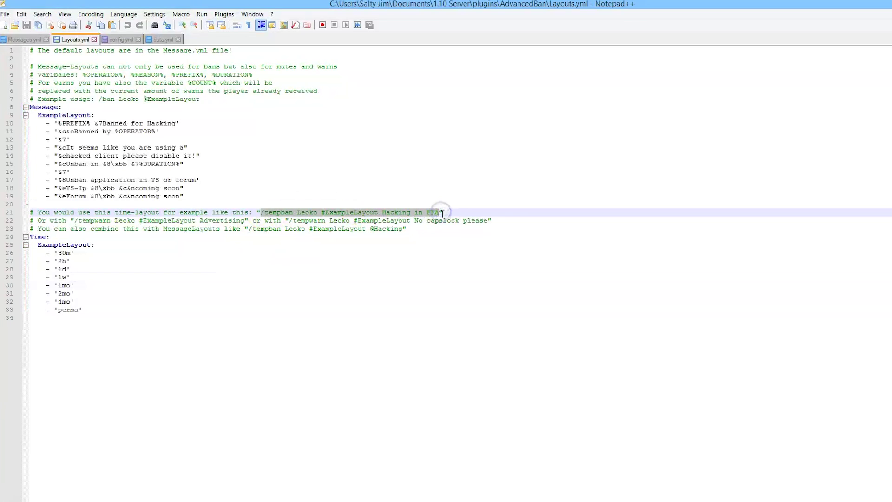
left_click(270, 501)
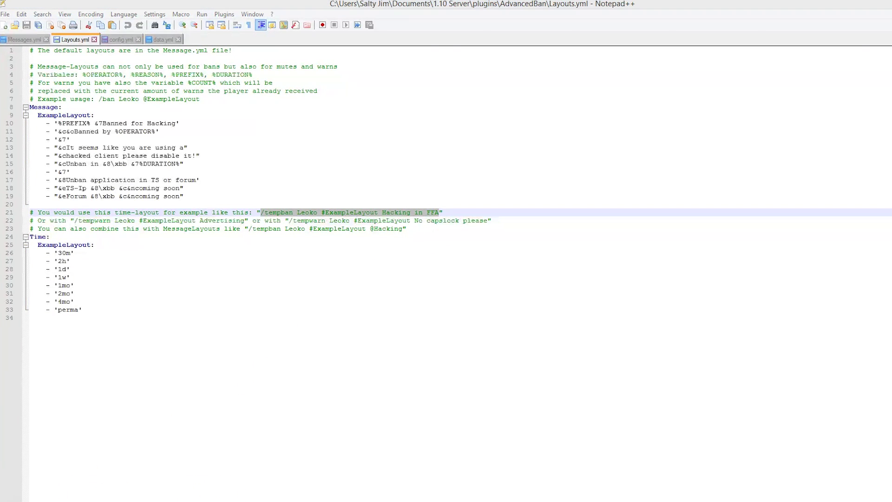
key("Escape")
key("t")
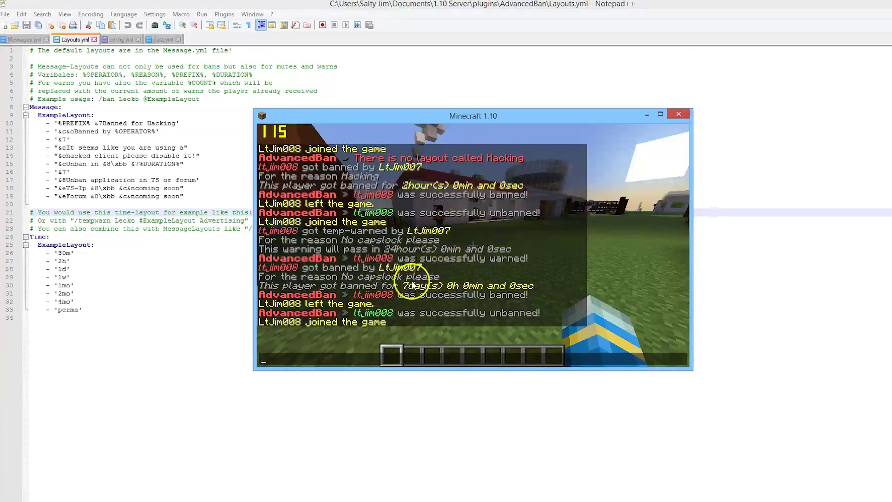
key("ctrl+v")
Replace the sample player in the tempban command with the test player's username and run it
left_click(350, 364)
key("BackSpace")
key("BackSpace")
key("BackSpace")
key("BackSpace")
key("BackSpace")
key("BackSpace")
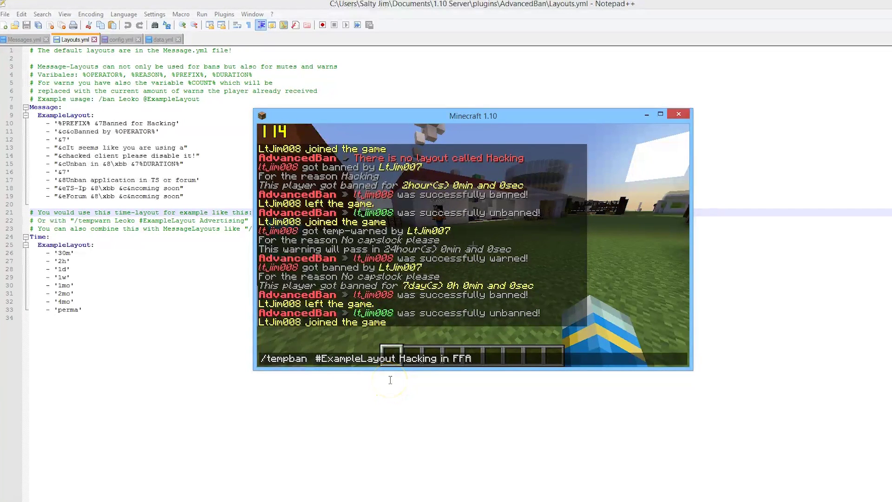
type("LtJim00")
type("8")
key("Return")
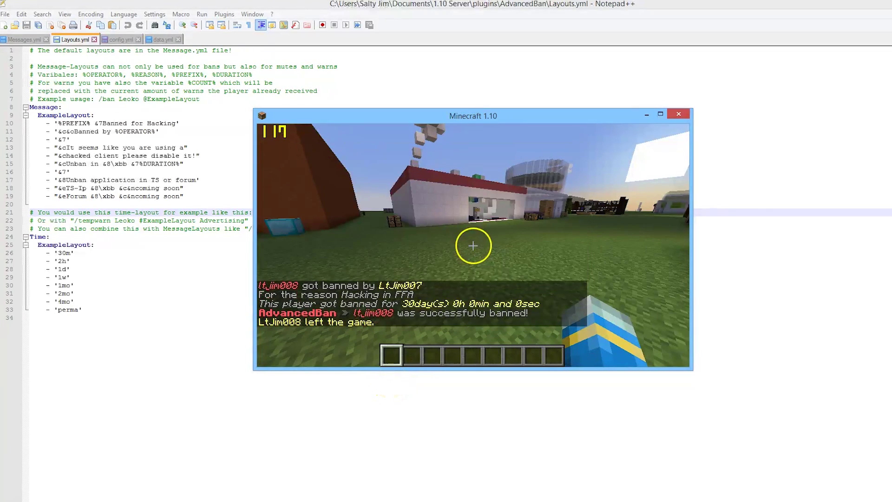
Check the ban announcement in chat, reload data.yml with the new punishment, and return to the time layout in Layouts.yml
key("t")
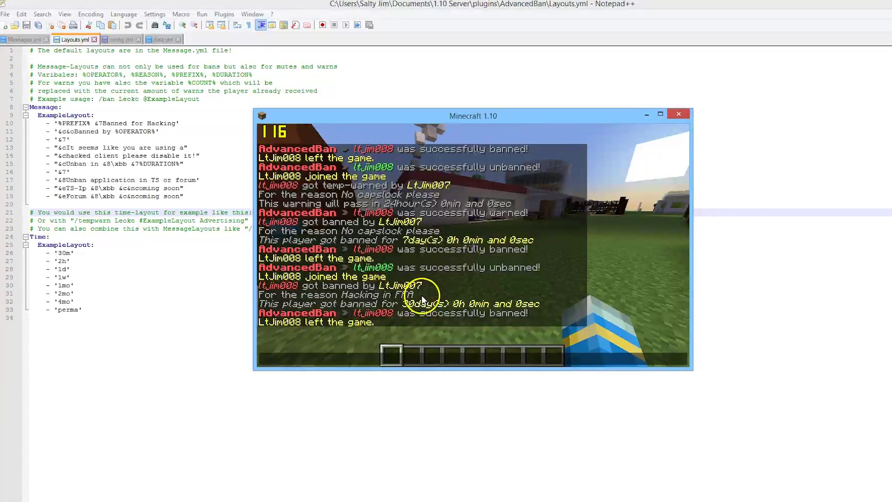
left_click(76, 279)
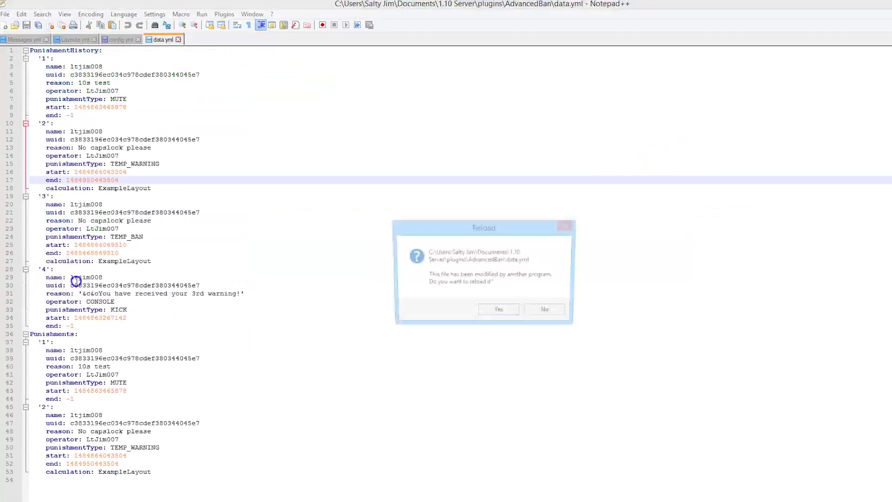
left_click(499, 312)
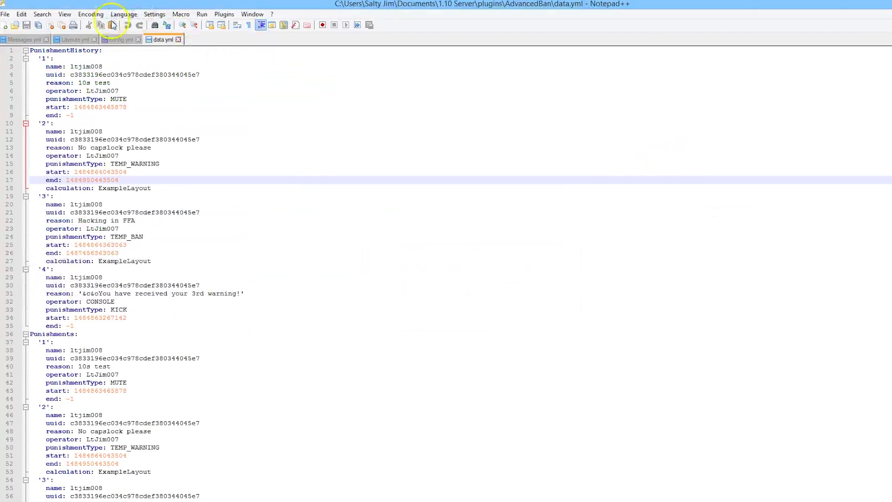
left_click(120, 39)
left_click(85, 41)
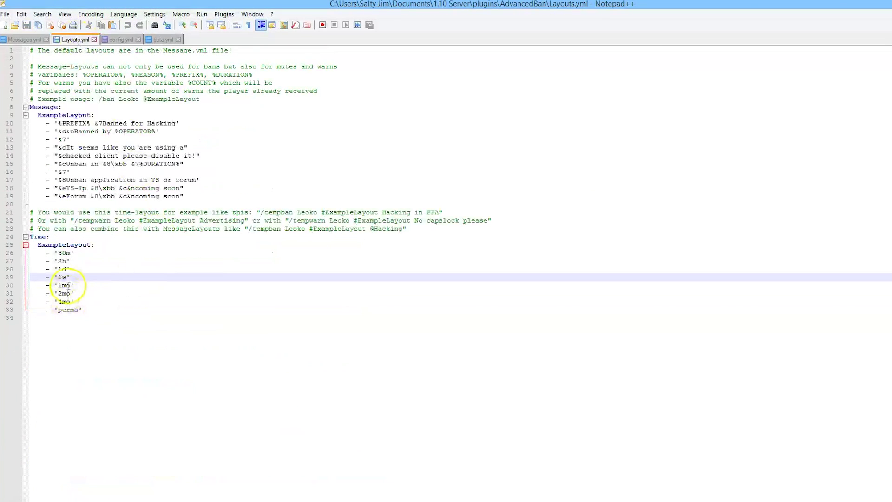
Review the Time ExampleLayout durations from 1w through perma and the Message ExampleLayout lines in Layouts.yml
left_click_drag(82, 278, 33, 273)
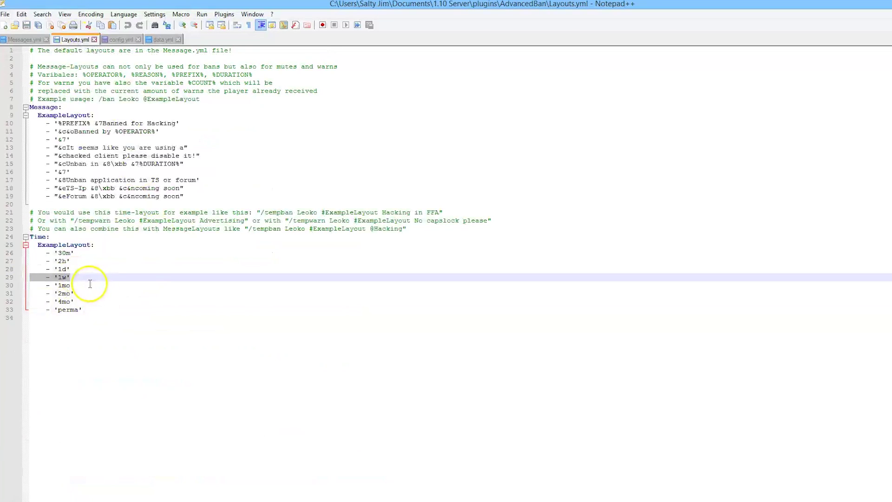
left_click_drag(89, 284, 18, 280)
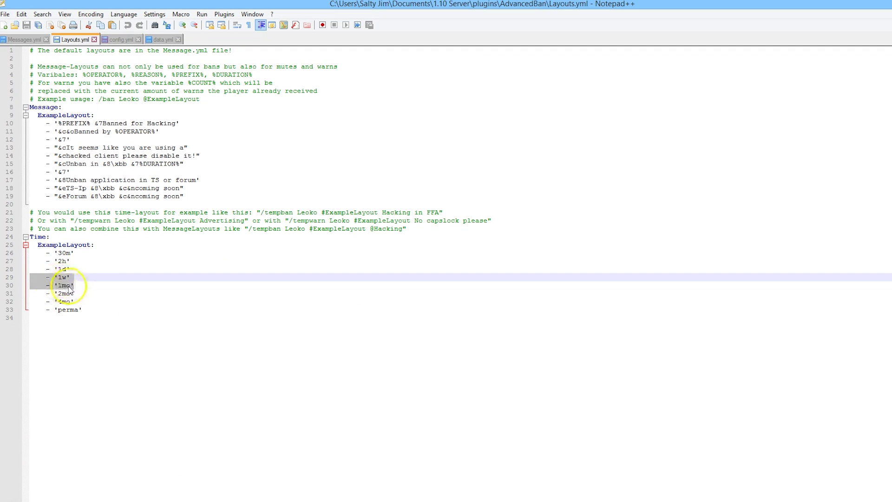
left_click(337, 229)
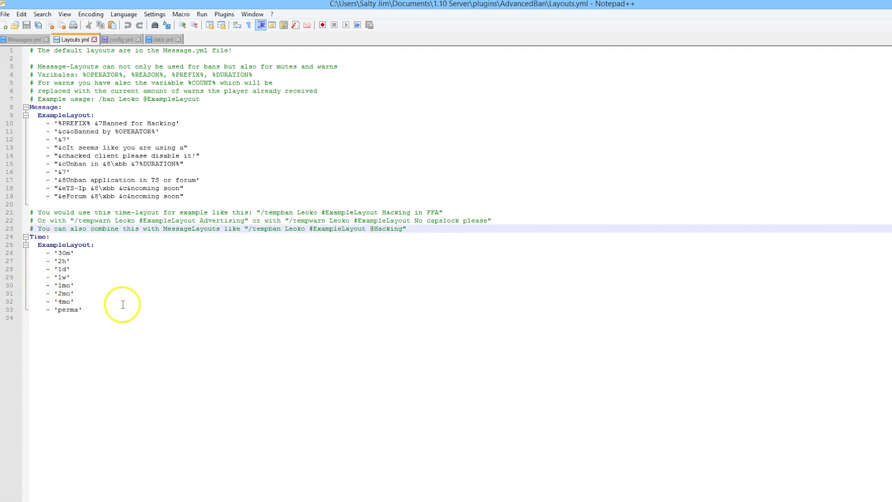
left_click_drag(80, 293, 20, 306)
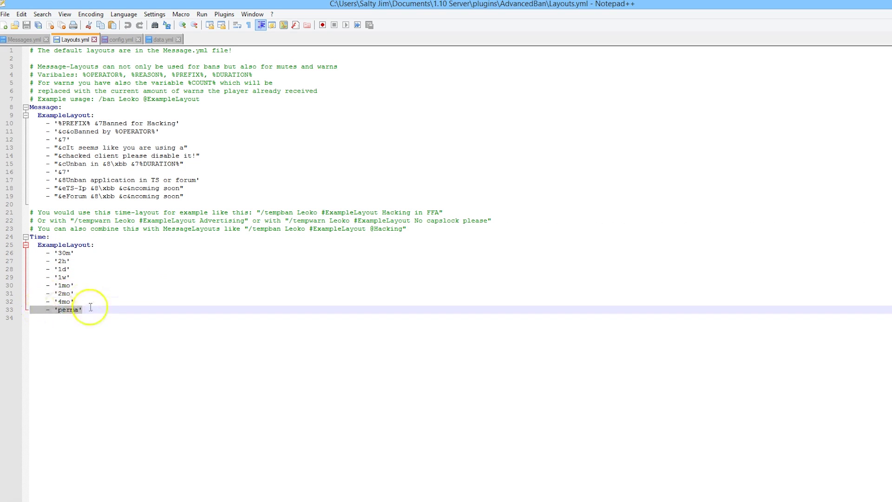
left_click_drag(54, 123, 135, 182)
left_click(116, 202)
left_click_drag(80, 188, 180, 196)
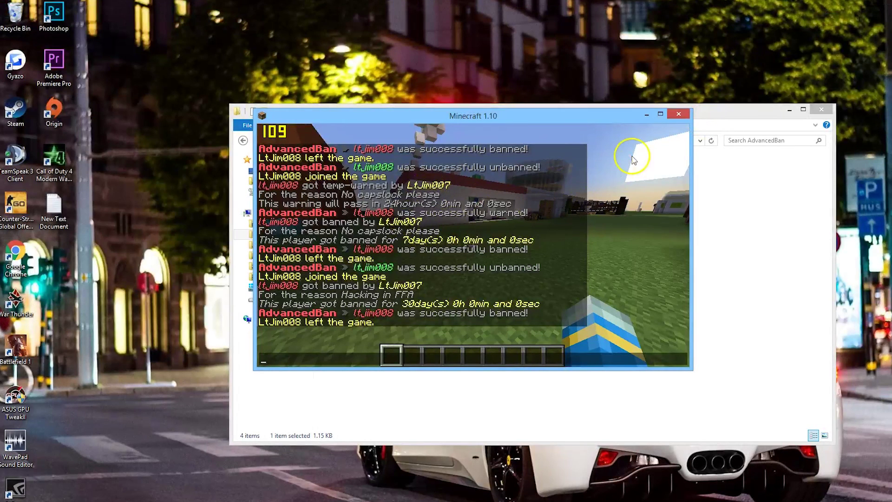
Close the Minecraft 1.10 game window
left_click(687, 115)
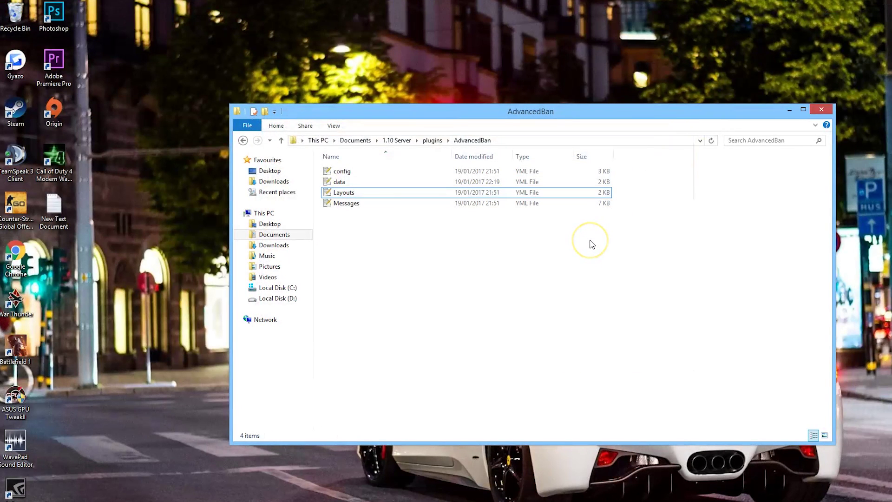